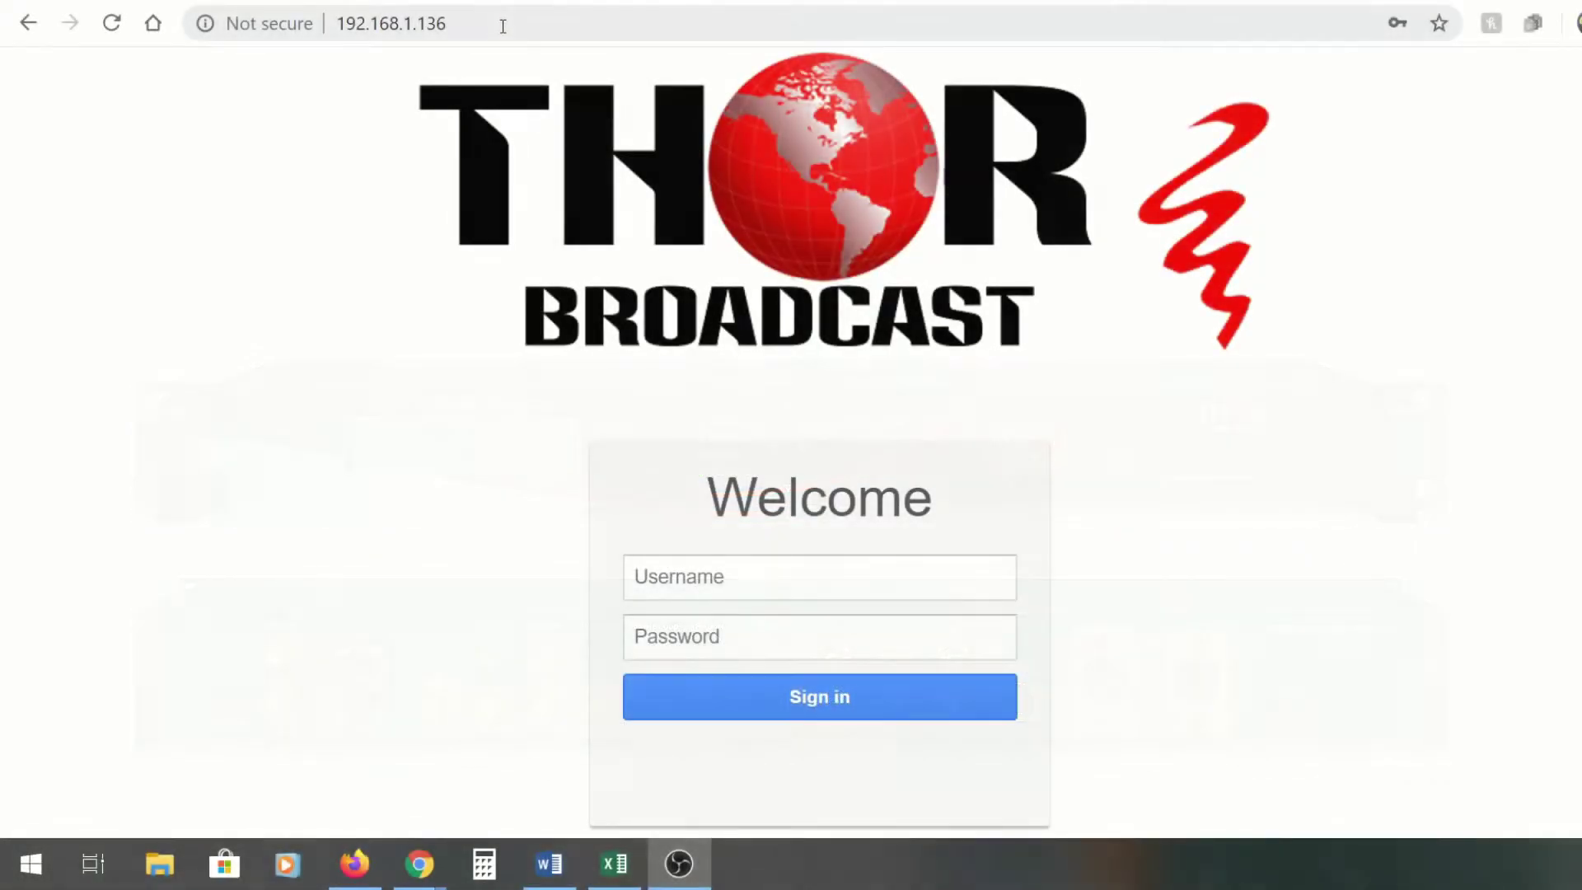
- Sign in to the receiver at 192.168.1.136 with the browser's saved login
click(503, 26)
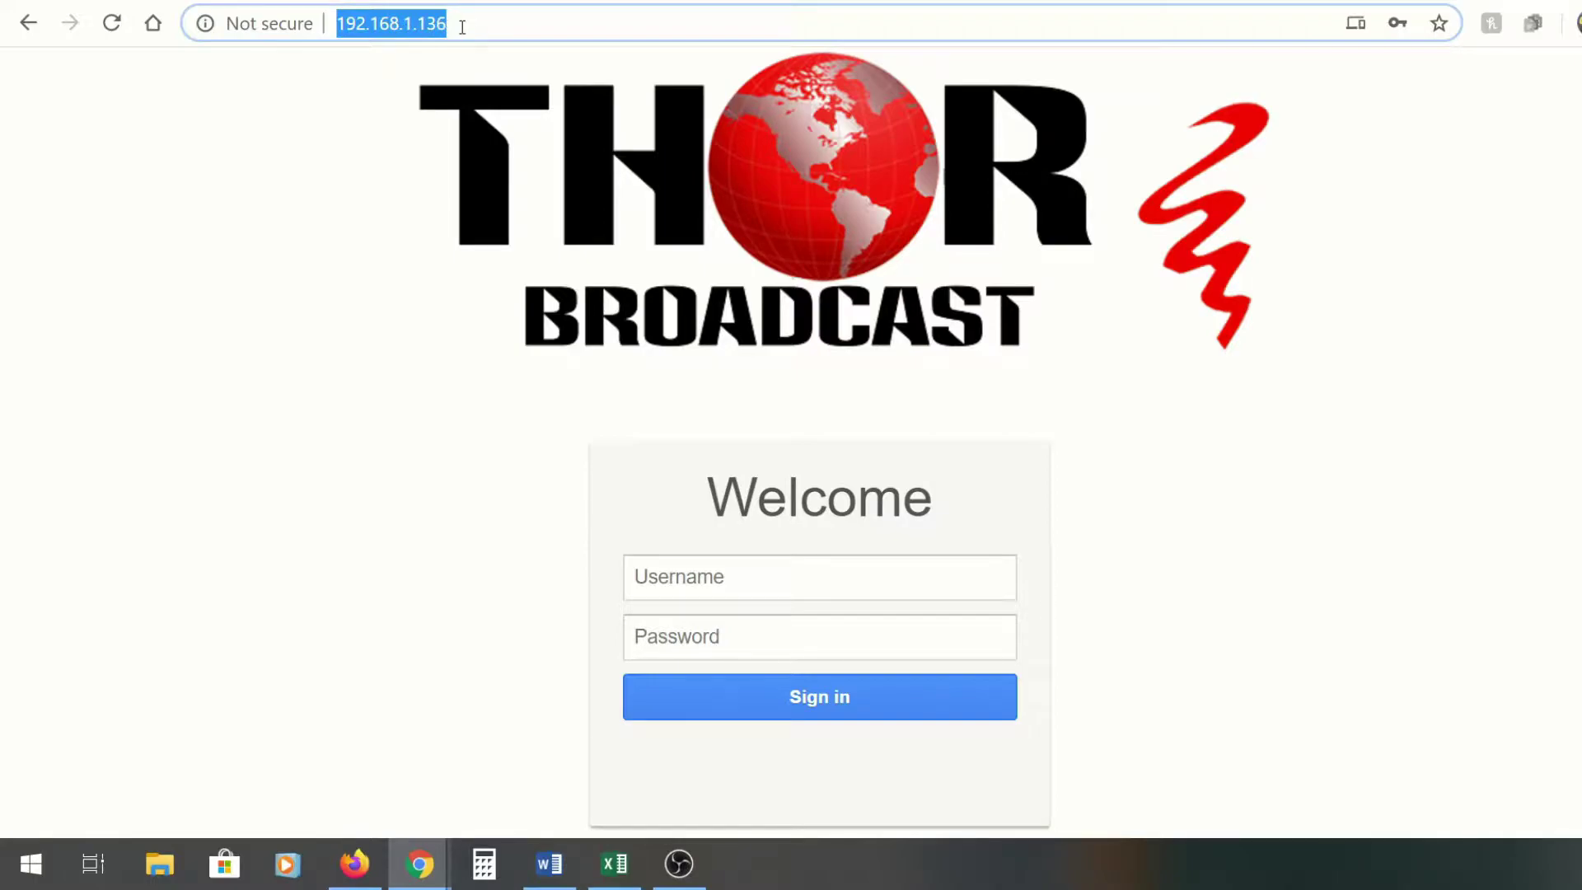
click(697, 572)
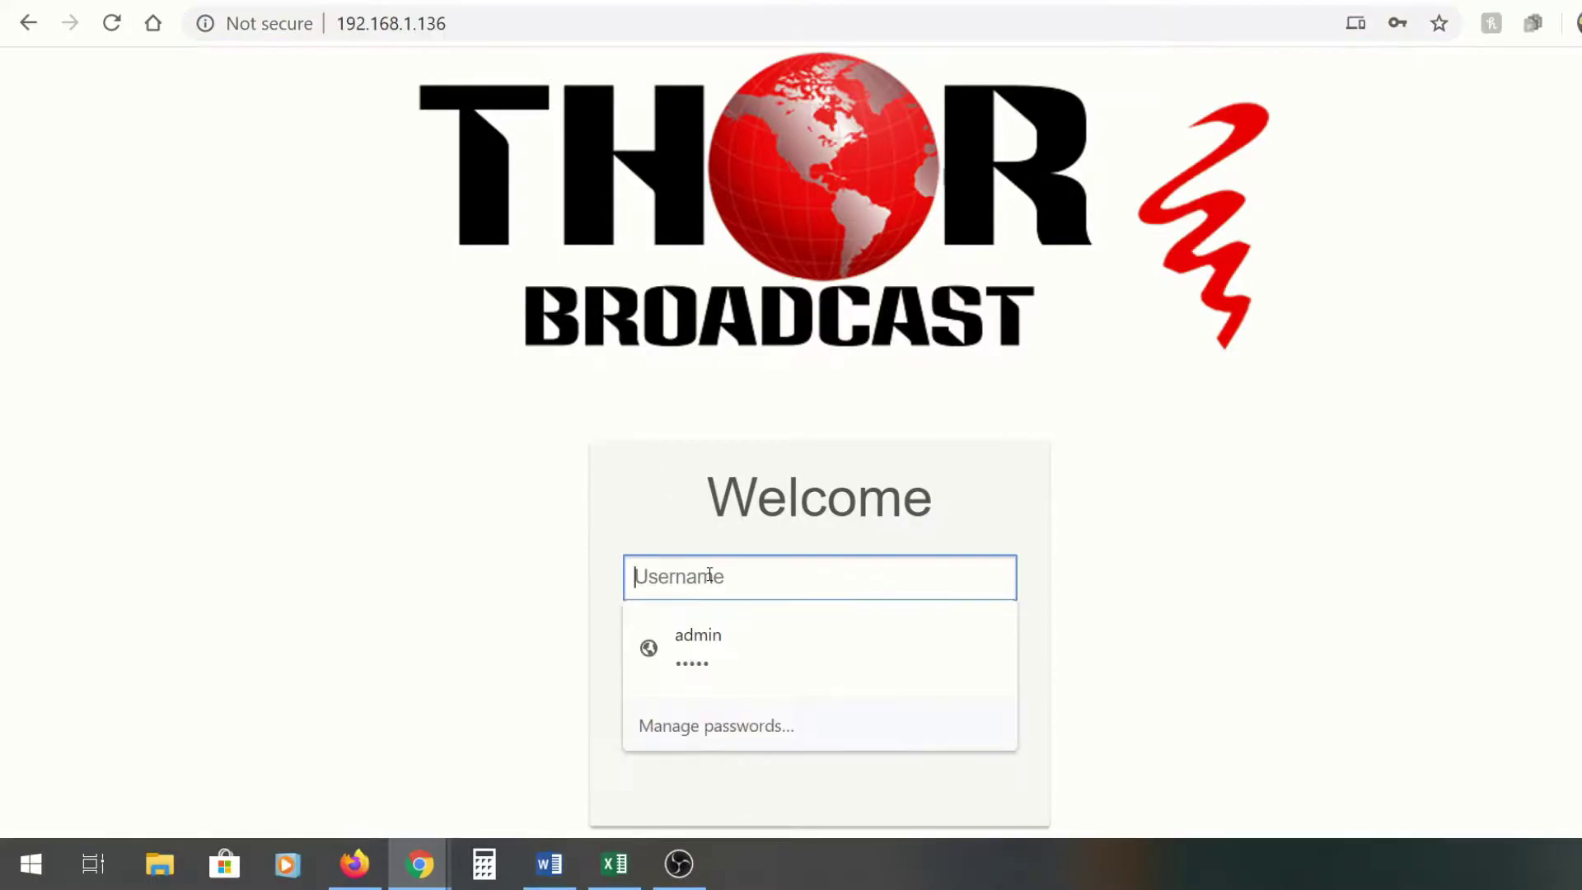
click(721, 631)
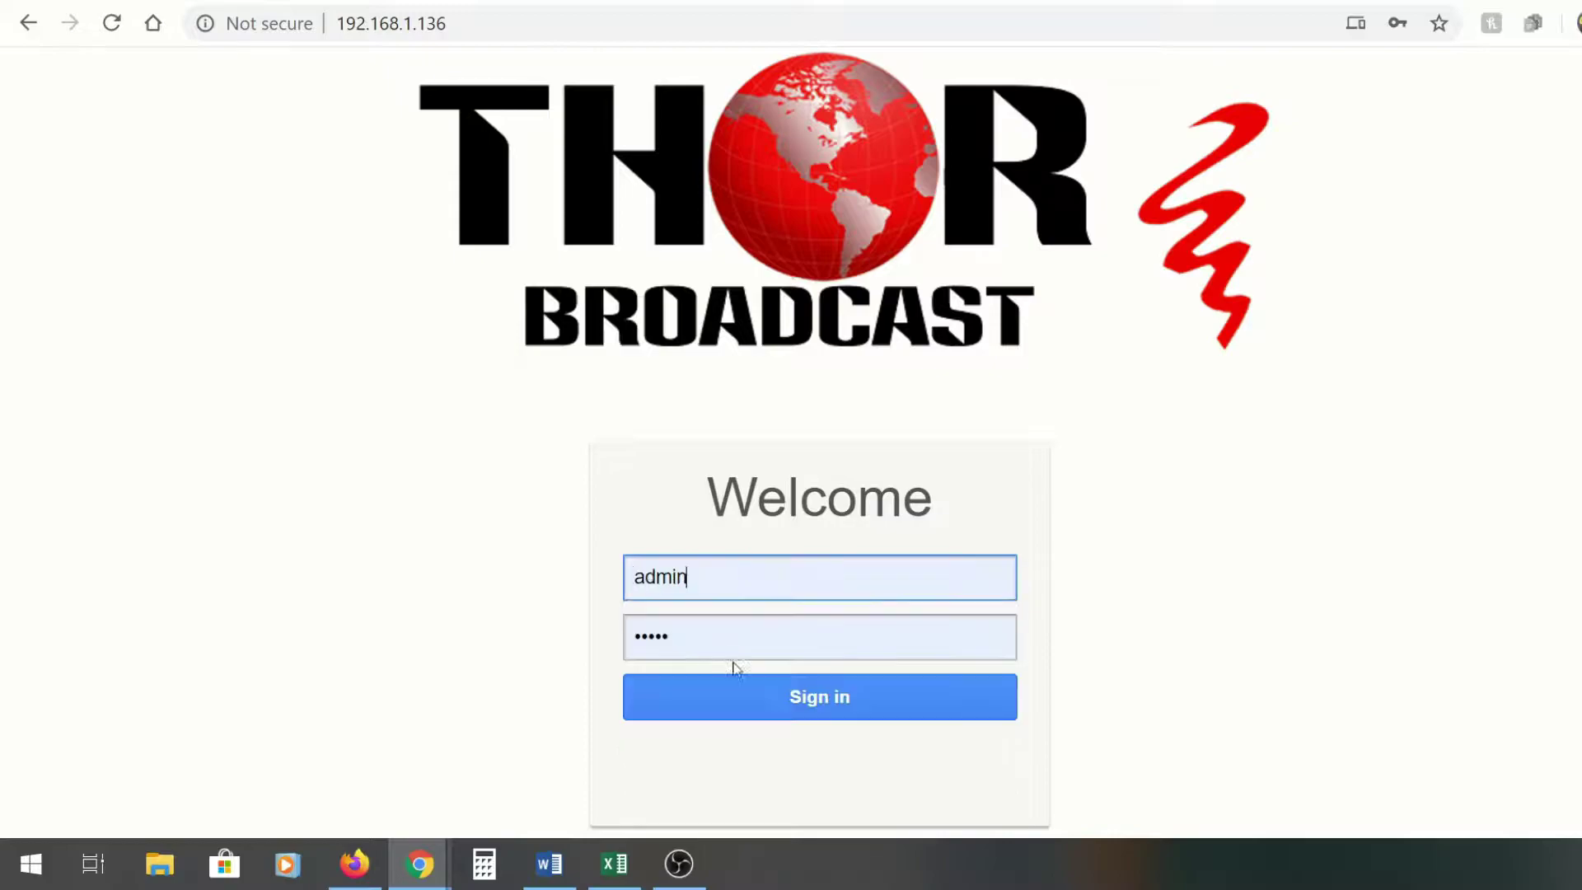
click(802, 698)
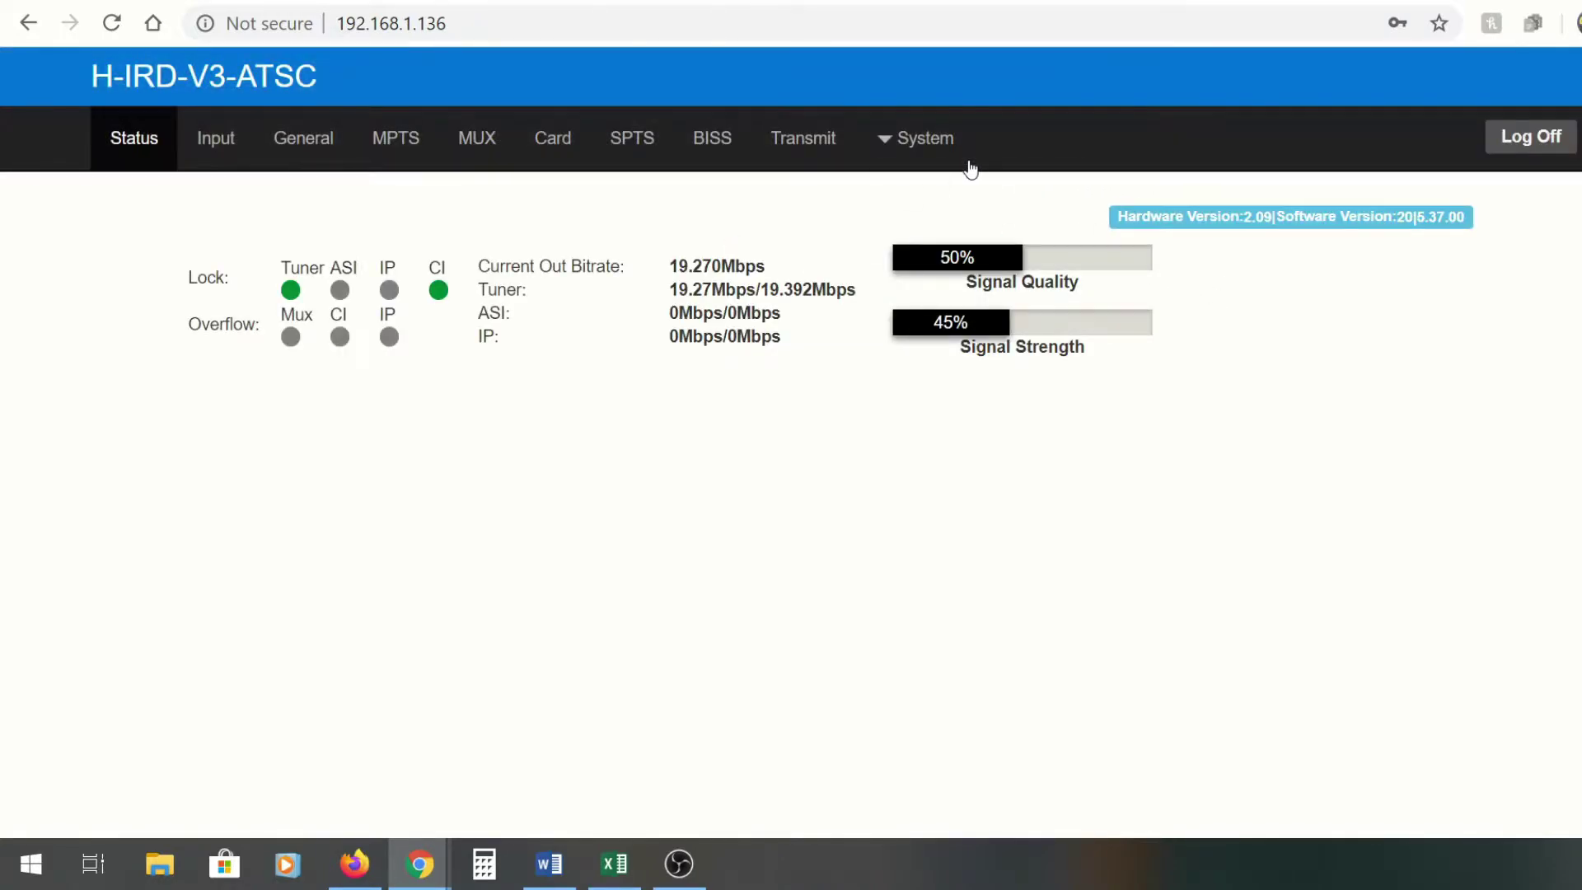
click(909, 142)
- Reset the receiver to factory defaults from System > Config and return to Status
click(921, 196)
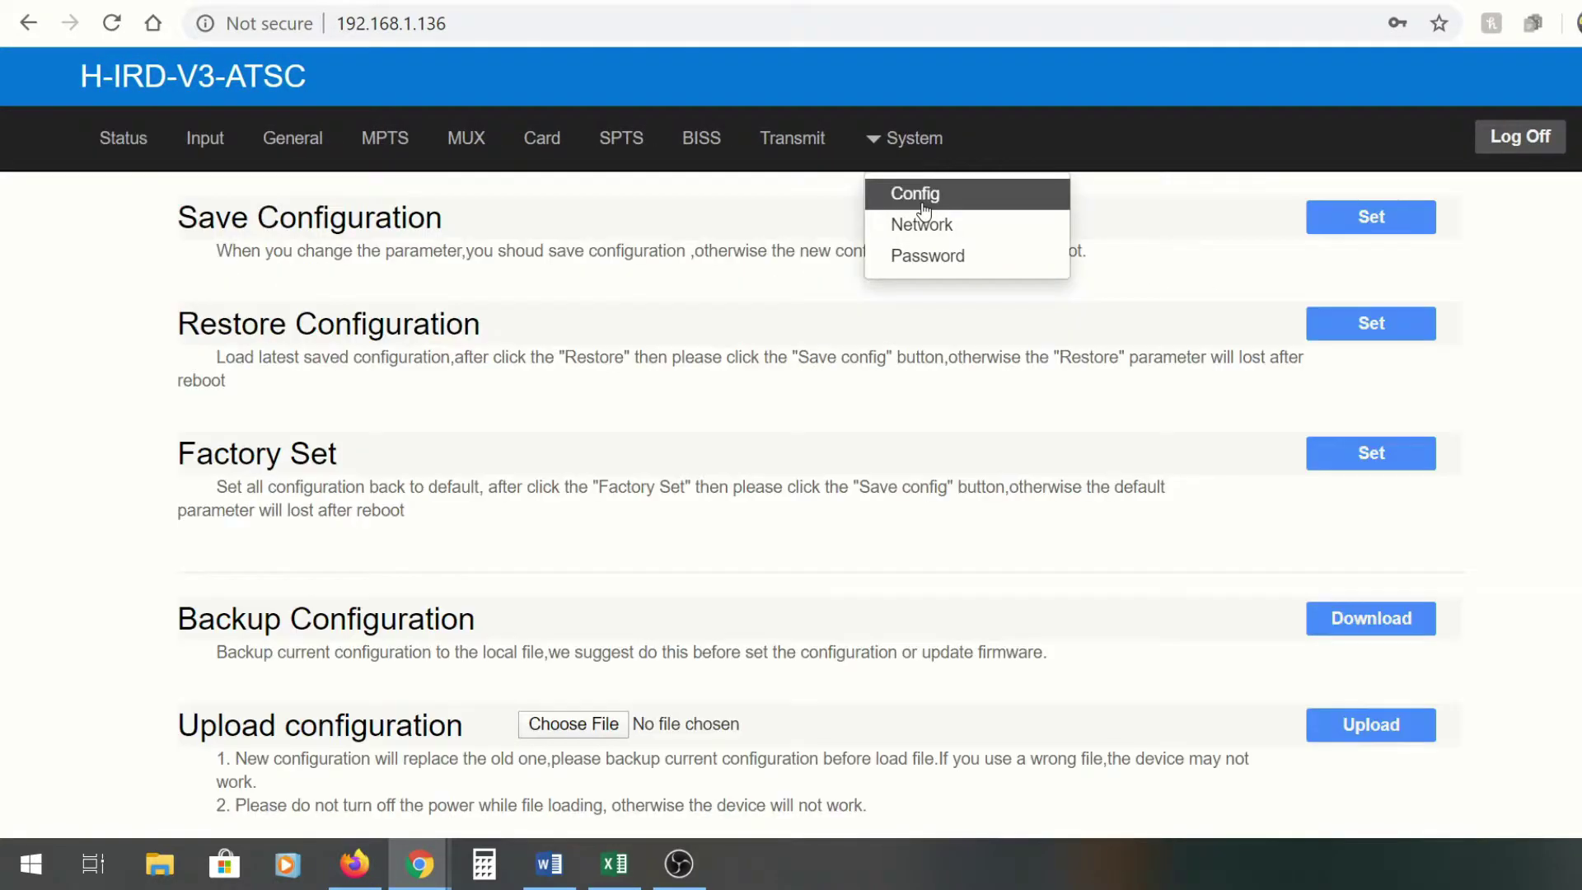
click(1378, 457)
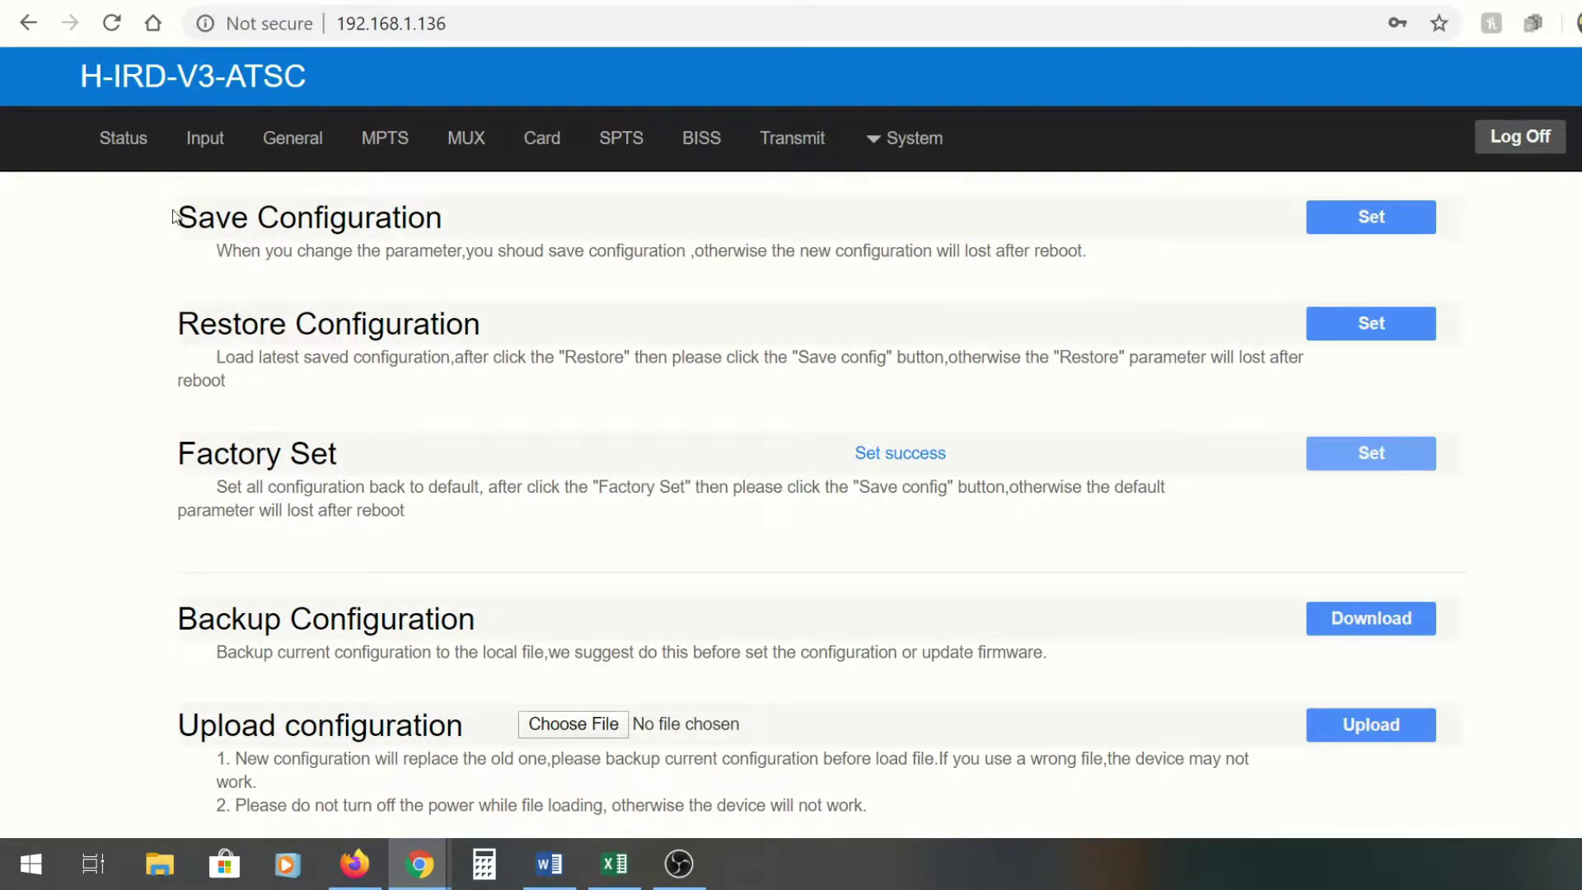
click(119, 153)
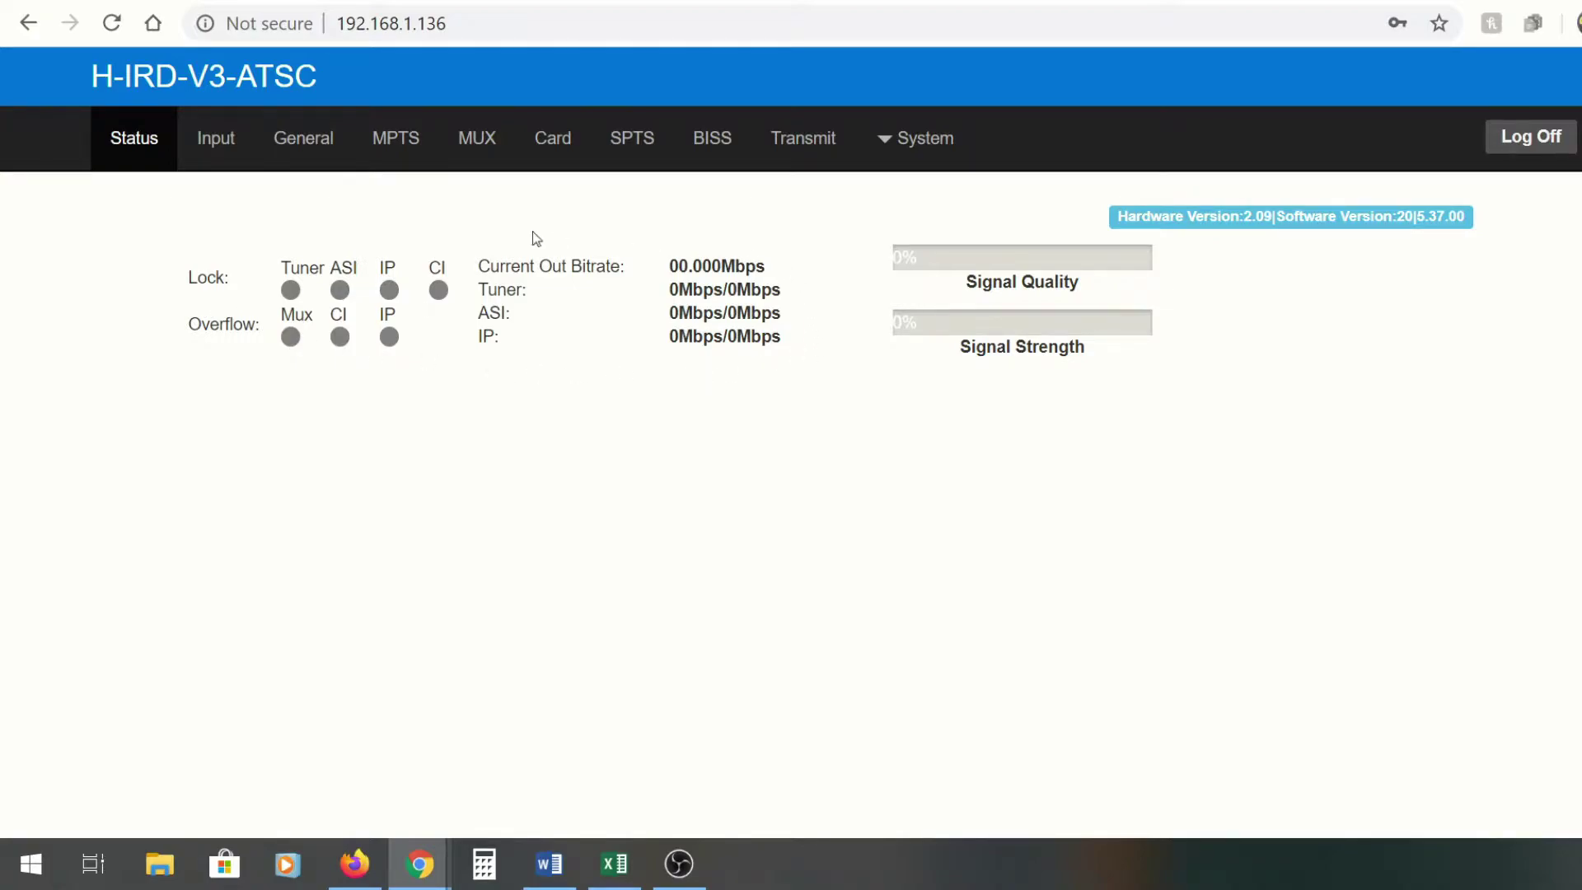
- View the Input page, then move to the NoCable channel report tab
click(216, 140)
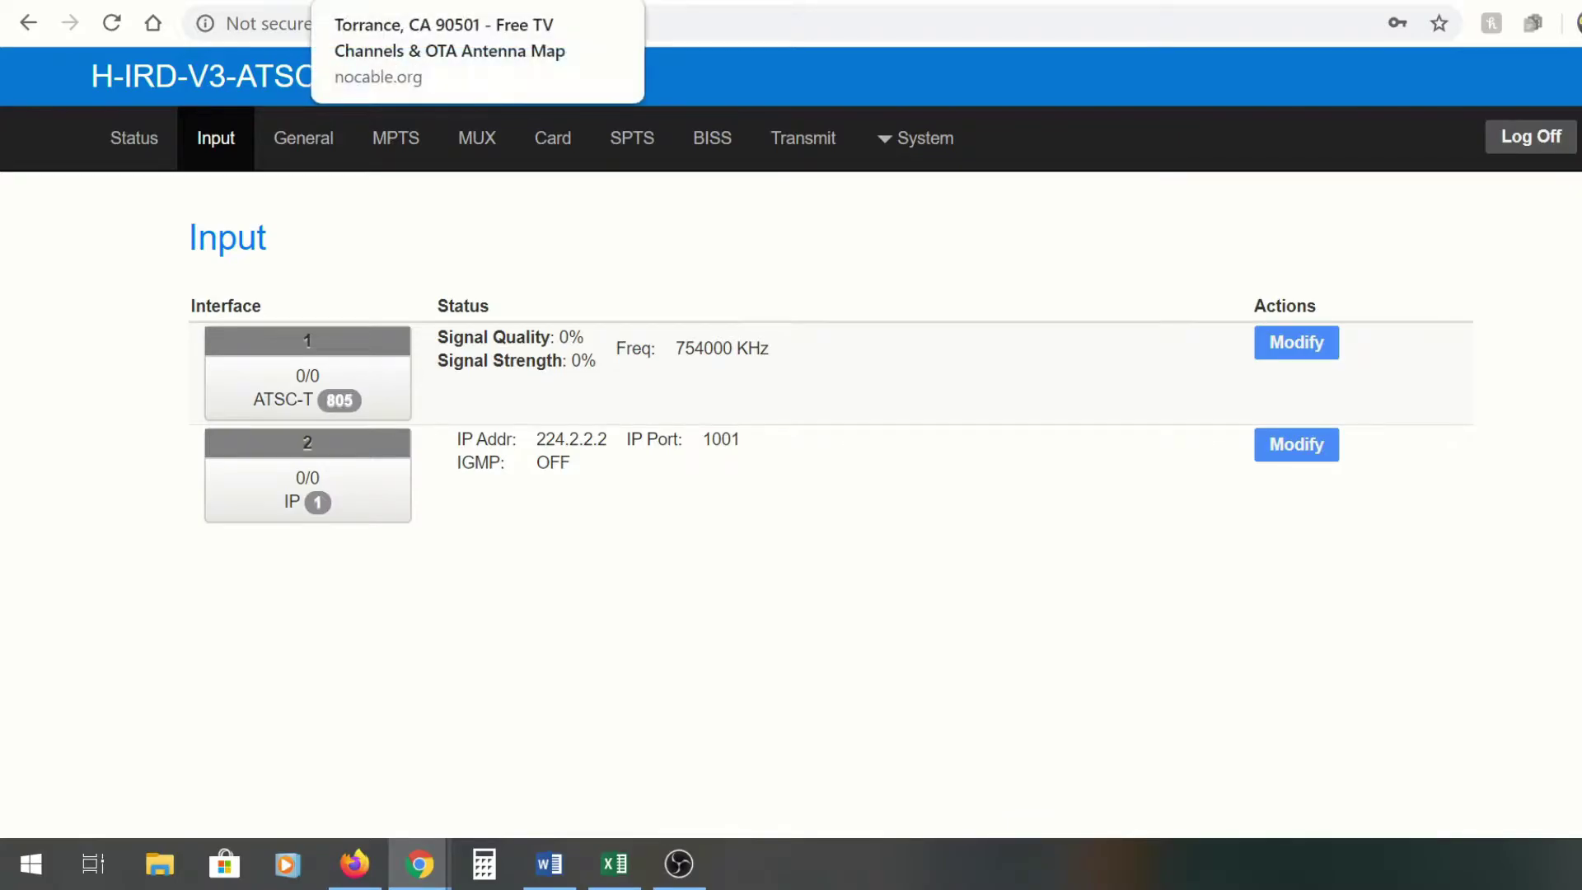
click(412, 0)
scroll(567, 132, up, 6)
- Load nocable.org in the browser
click(681, 24)
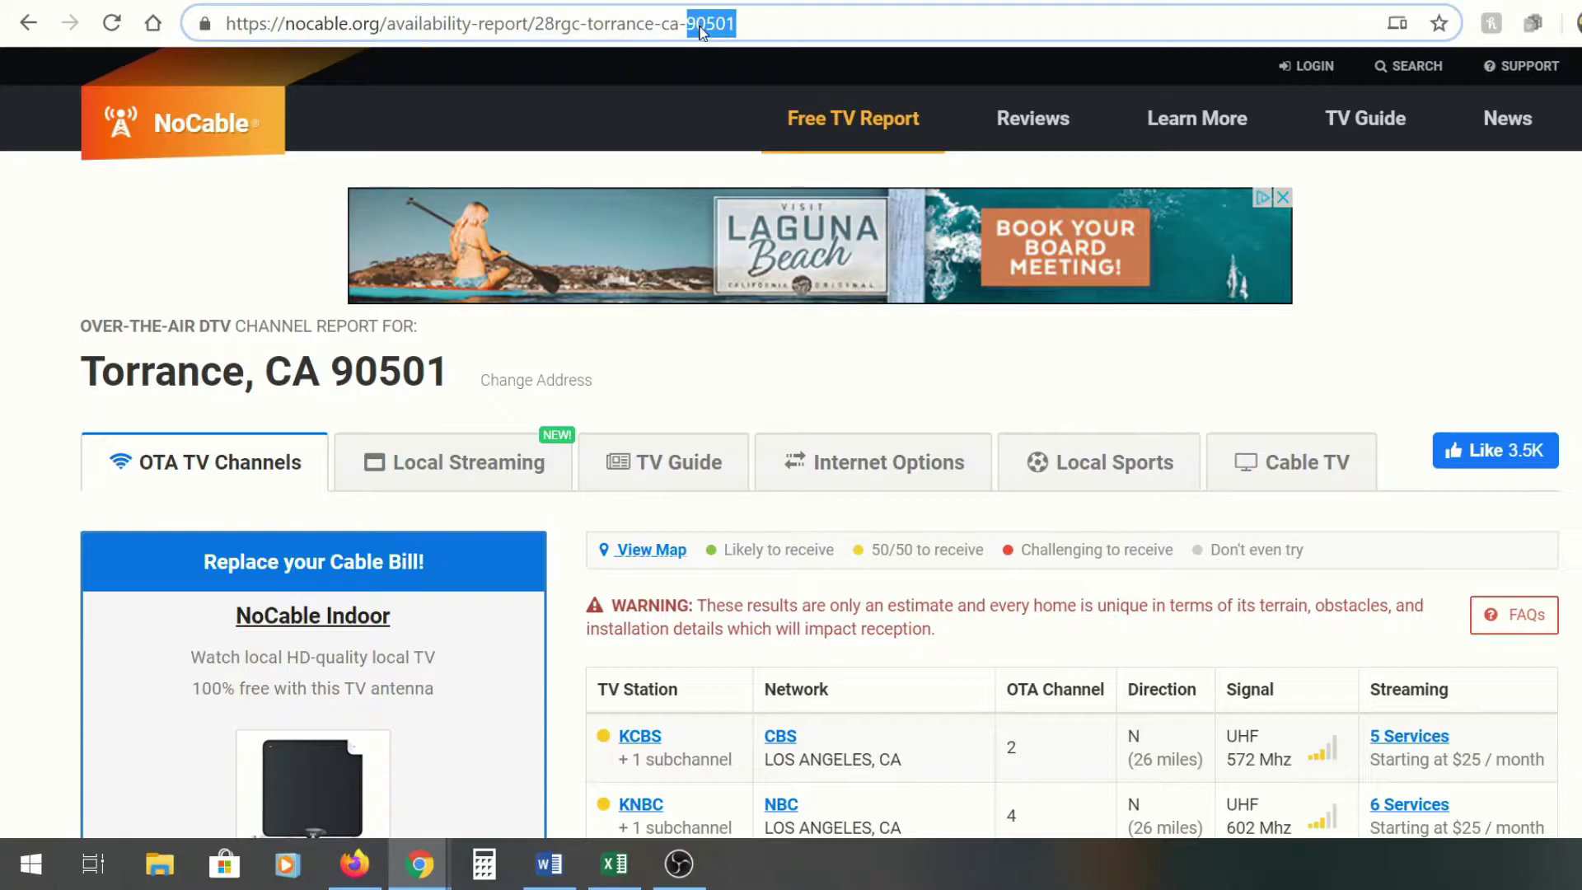
text(nocable.org)
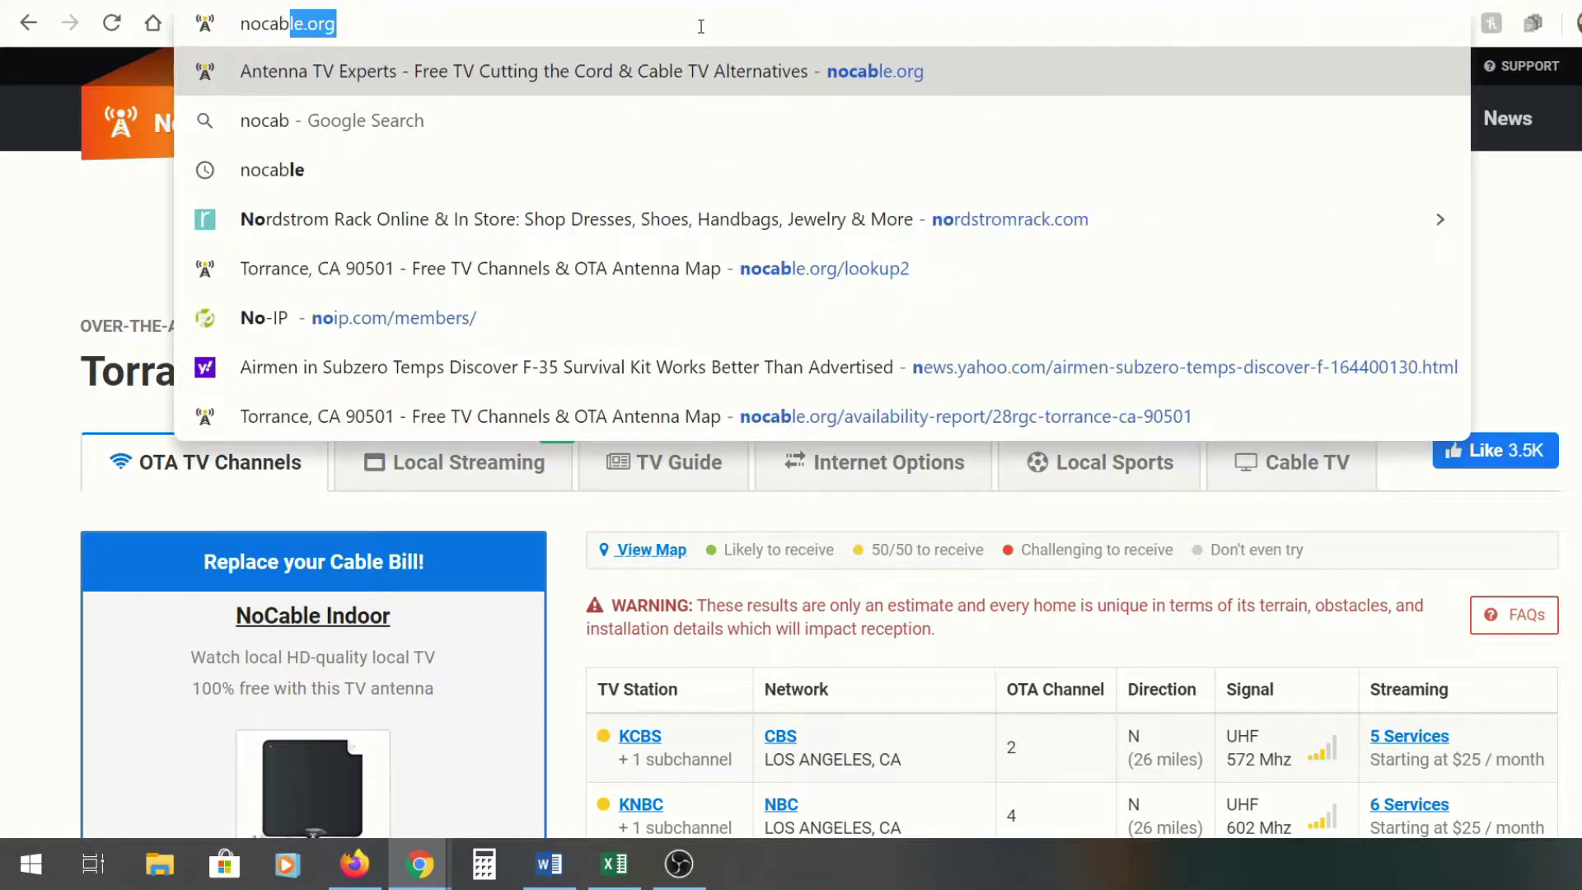
key(Return)
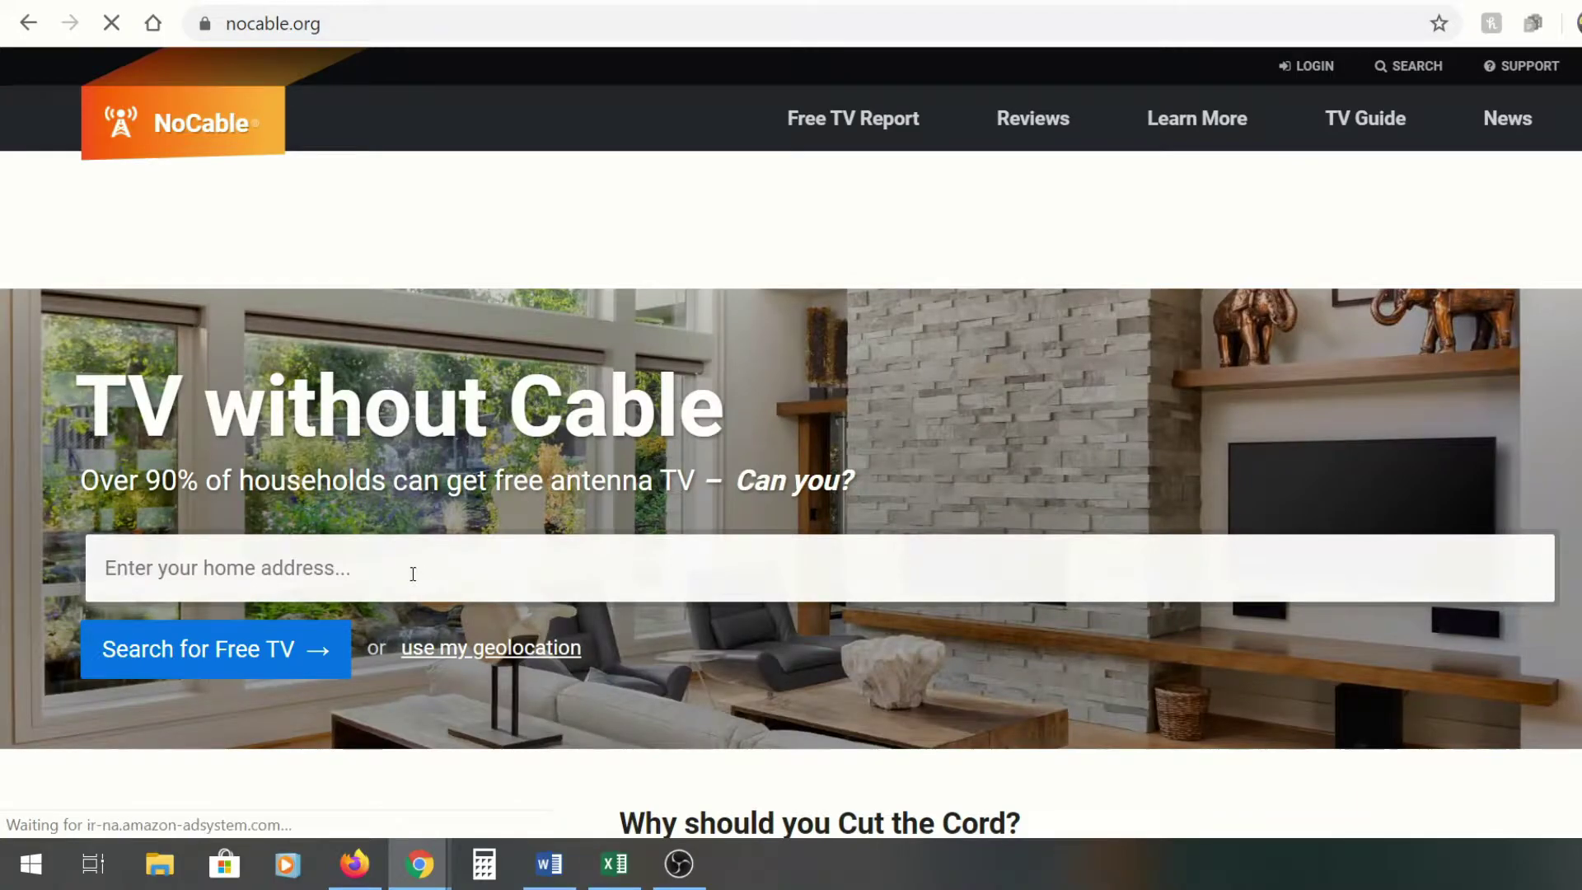
- Search 90501 and review the Torrance, CA over-the-air station table
click(413, 573)
text(90501)
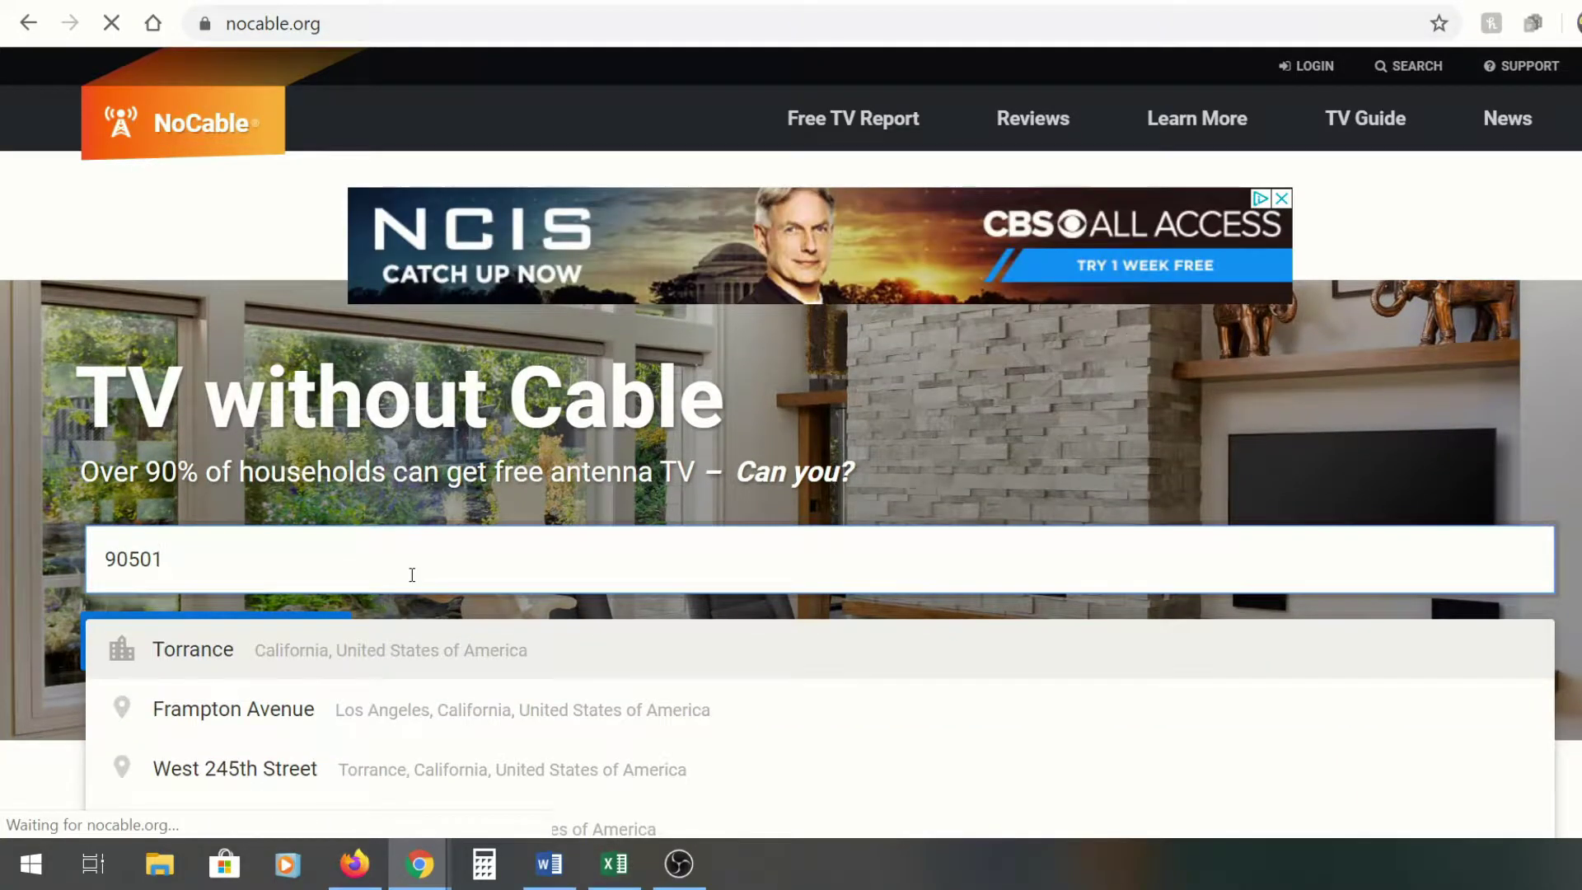
click(342, 648)
scroll(1114, 591, down, 5)
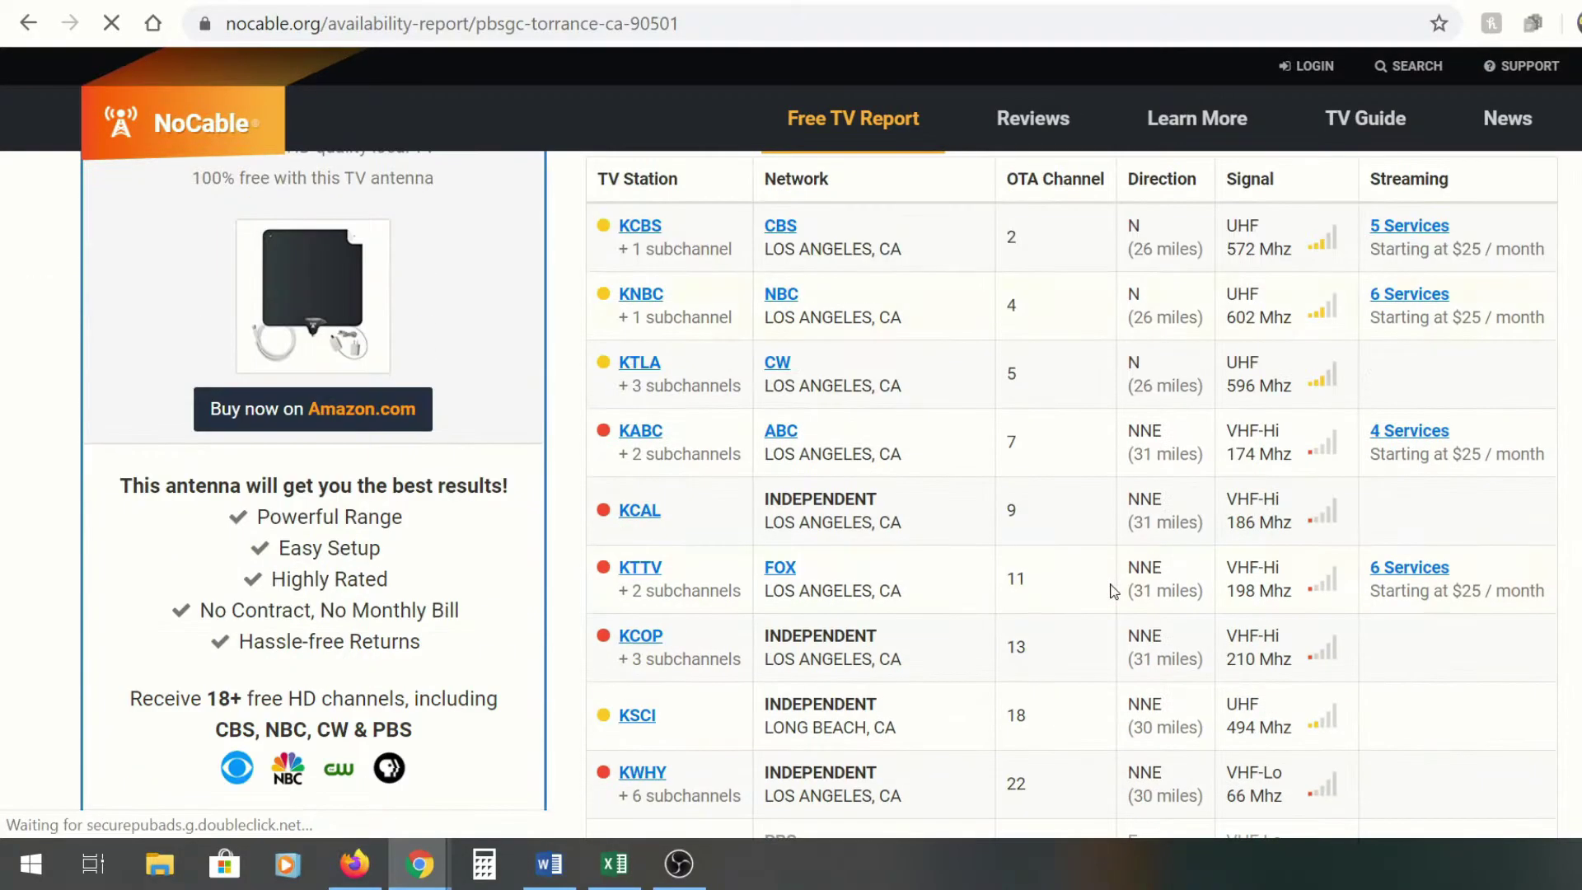
scroll(915, 664, up, 3)
scroll(945, 621, down, 3)
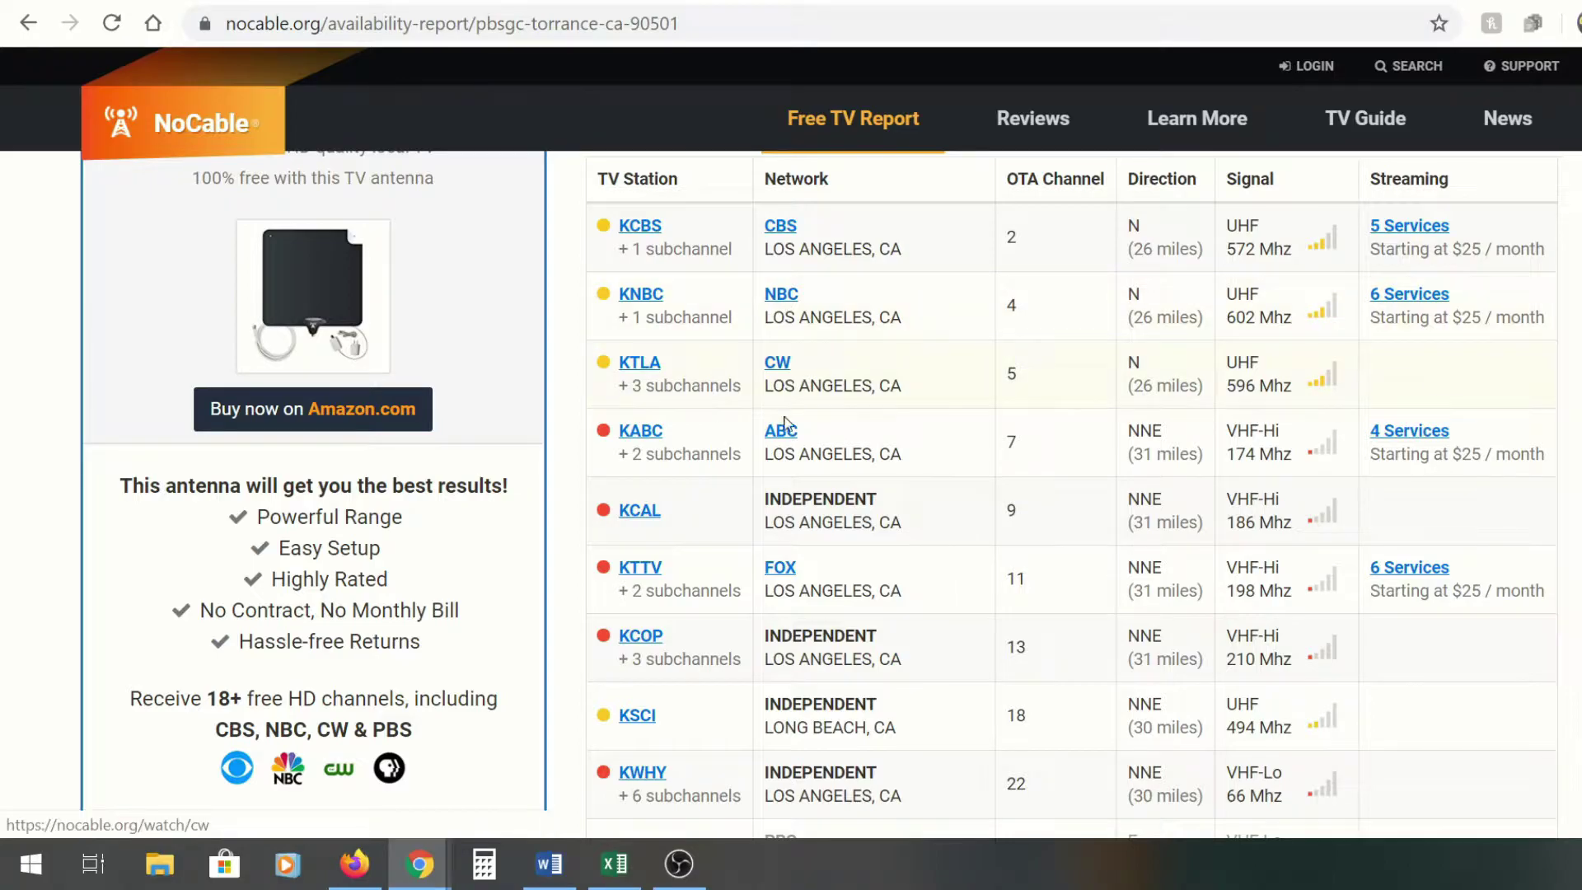
scroll(931, 460, up, 3)
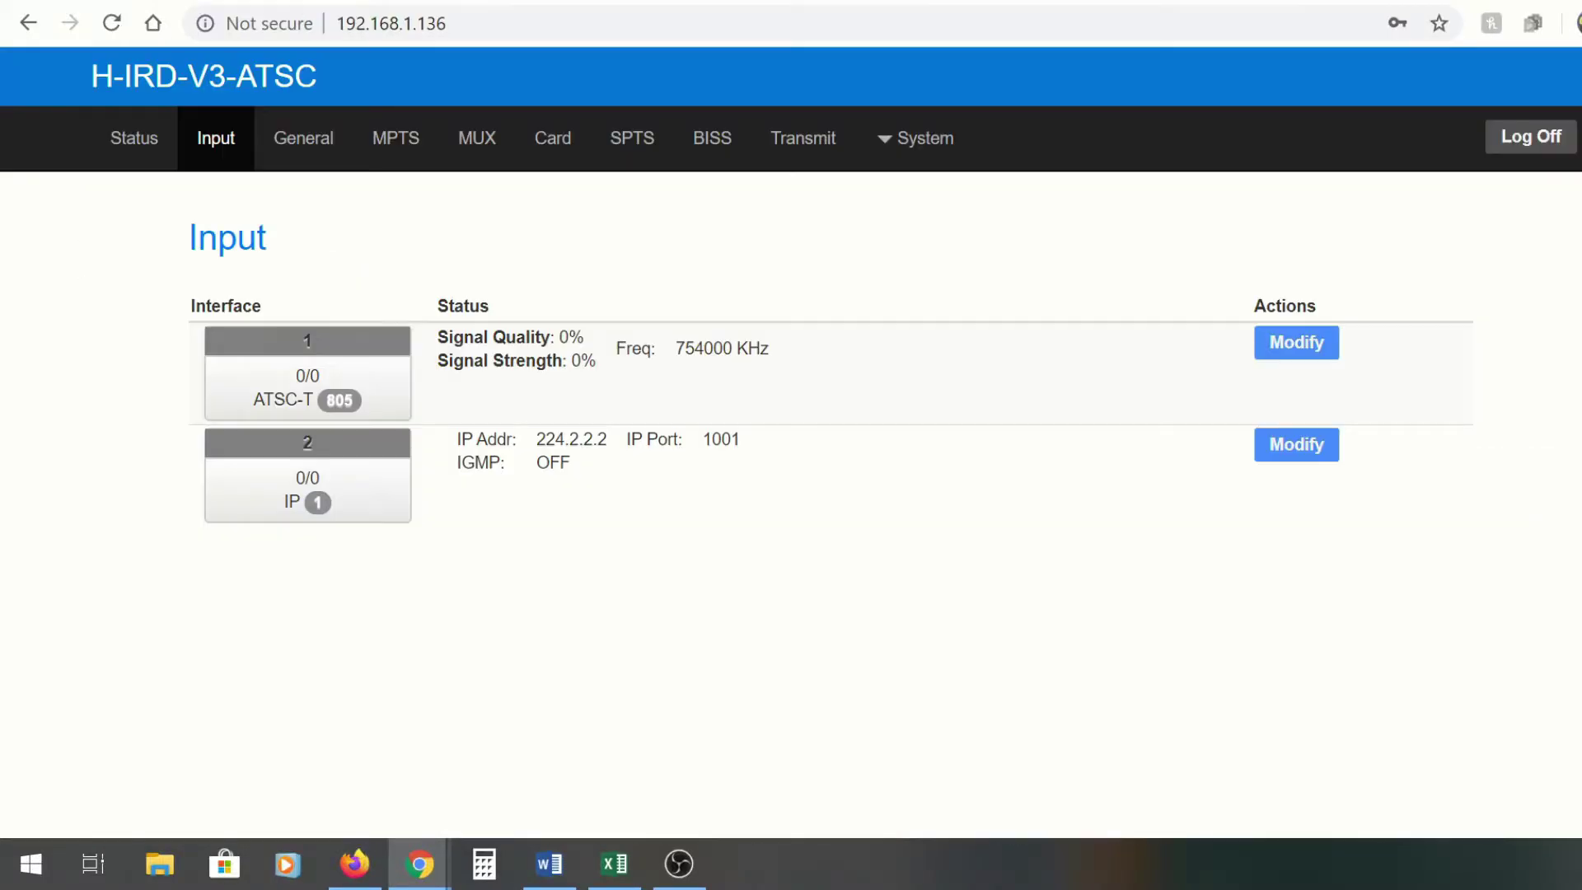
- Change input 1's tuner frequency from 754000 to 605000 KHz and apply it
click(1286, 346)
drag(816, 274, 635, 279)
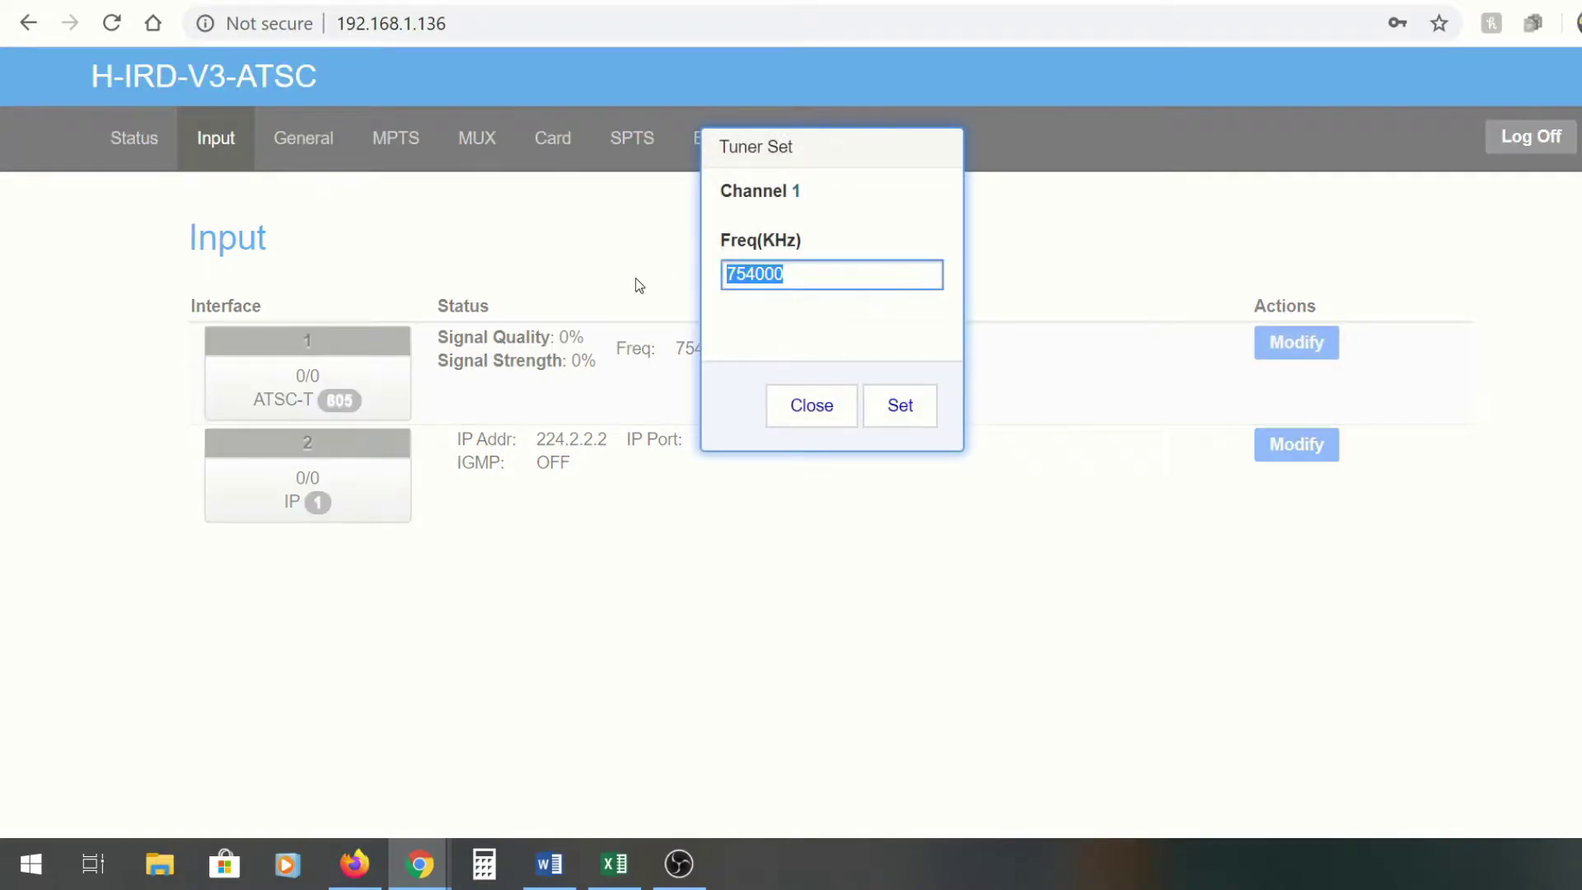
text(60500)
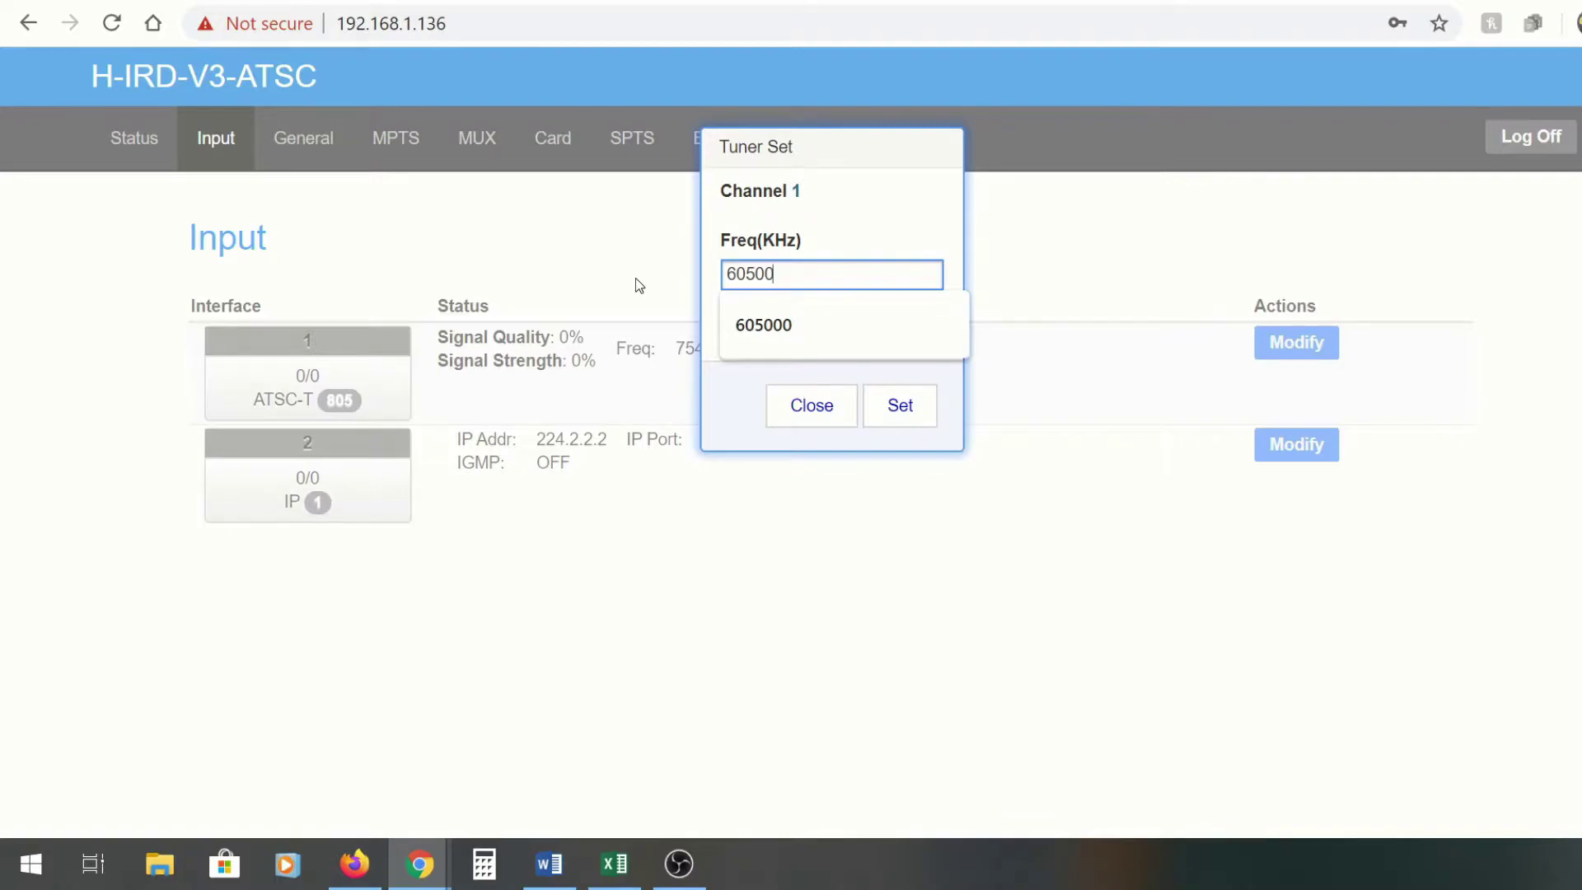
text(0)
click(892, 408)
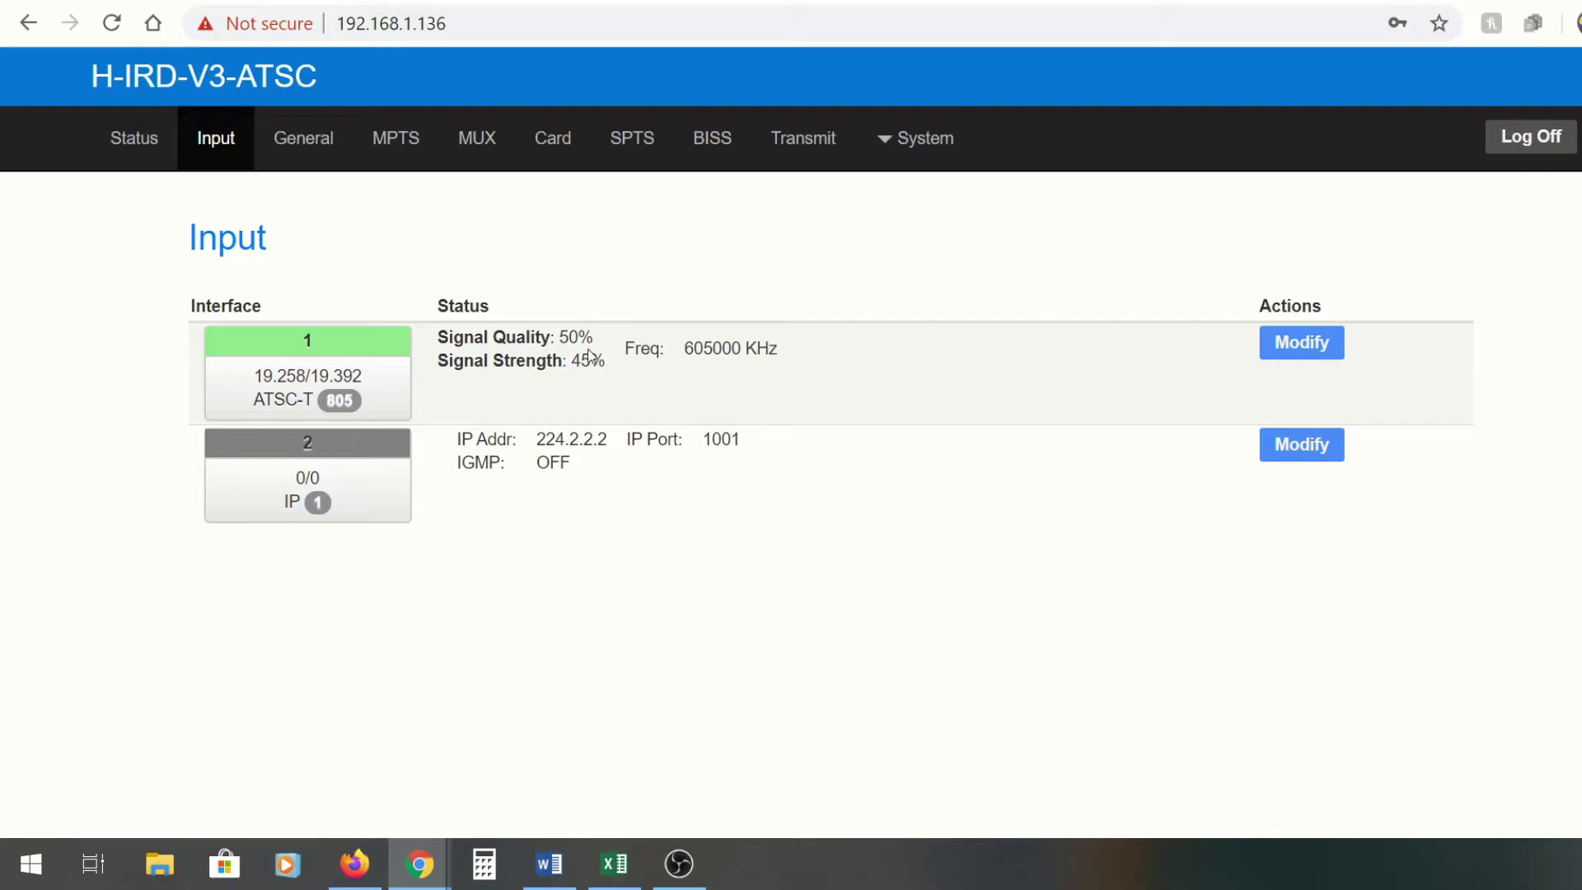
- Set the general output mode to MUX and output bitrate to 25 Mbps, then view MPTS parameters
click(304, 142)
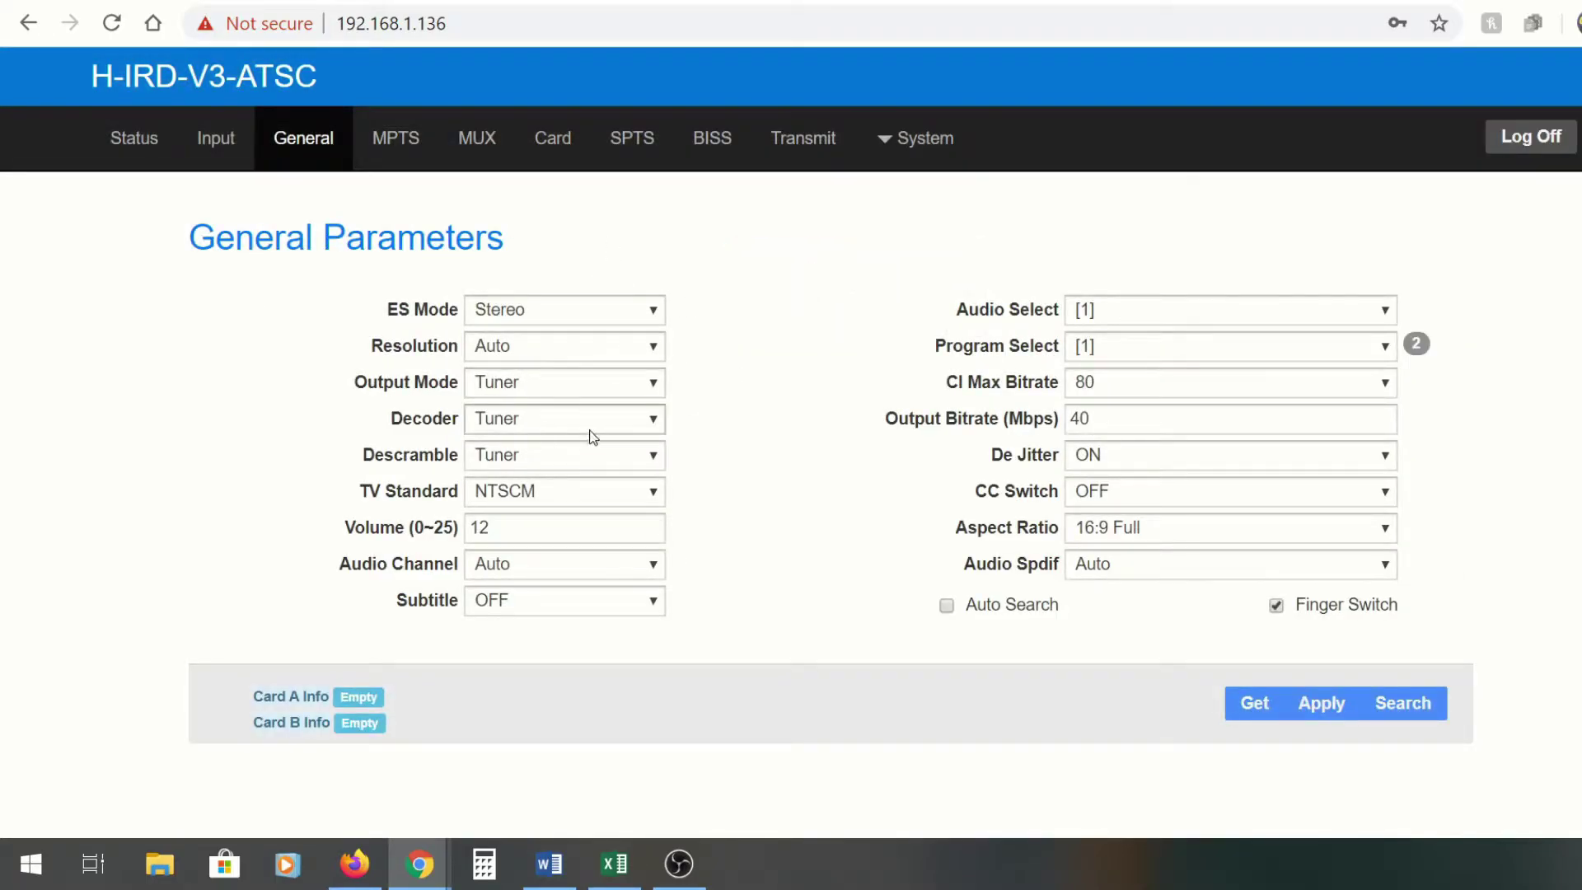
click(584, 390)
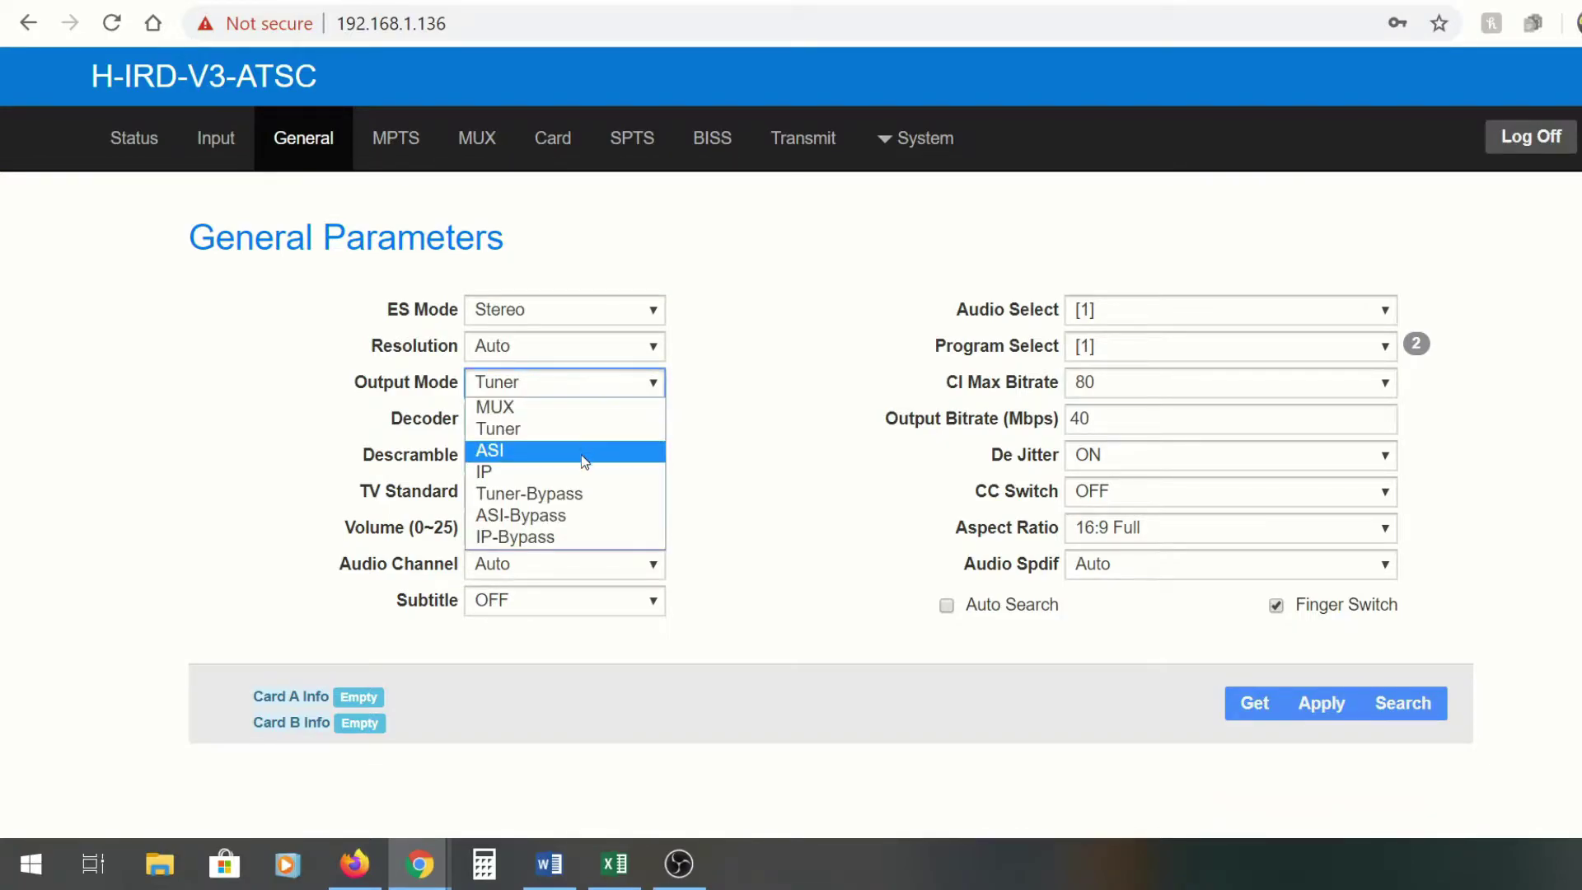
click(577, 409)
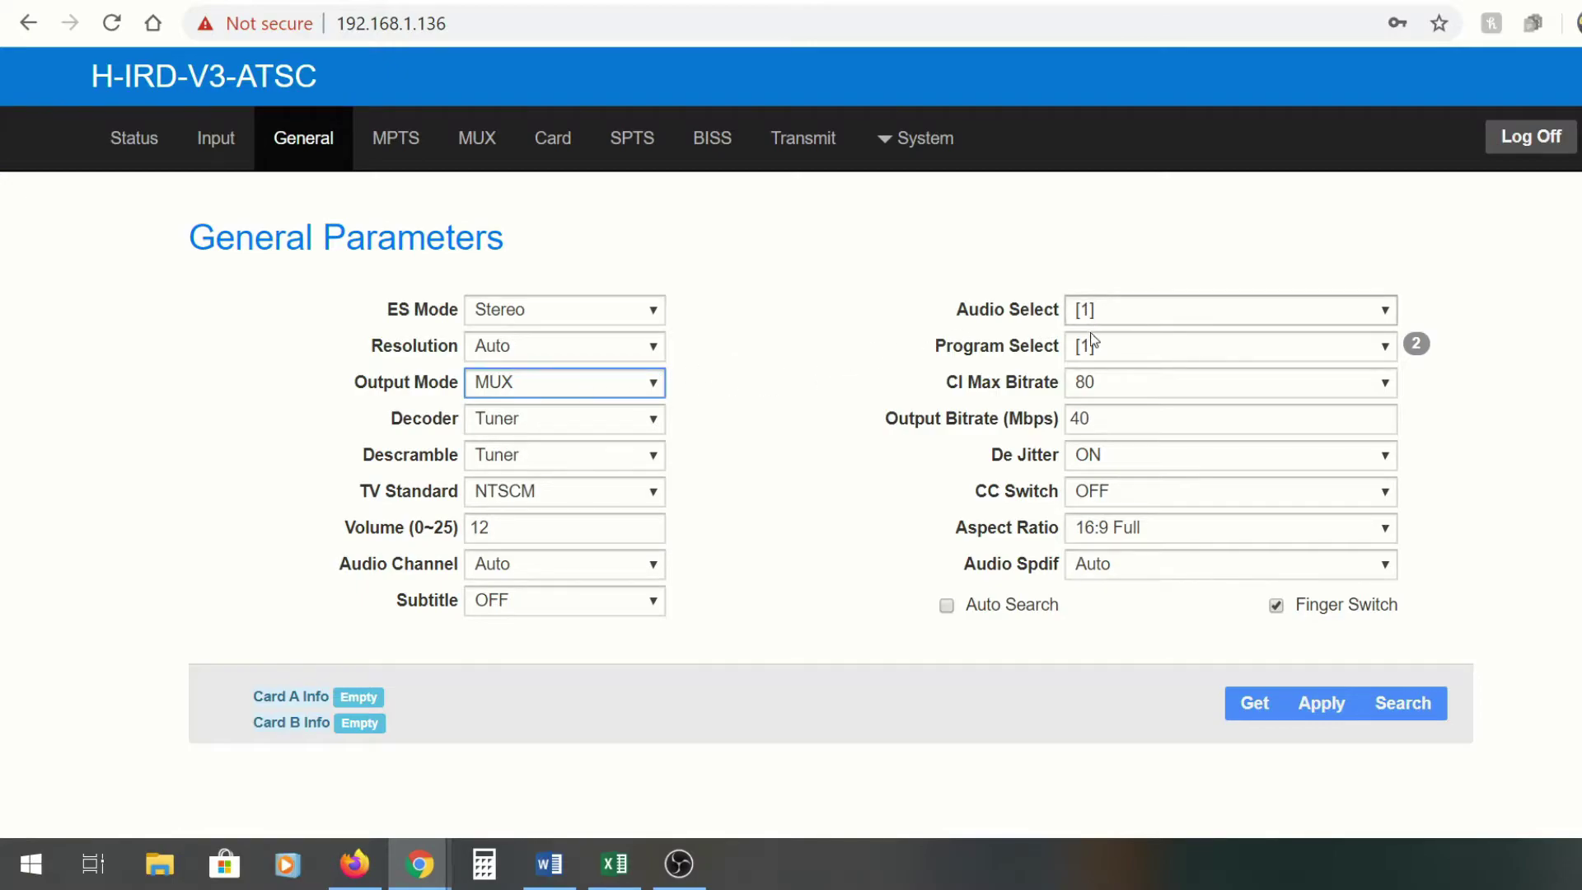
drag(1127, 429, 1001, 425)
text(25)
click(1321, 703)
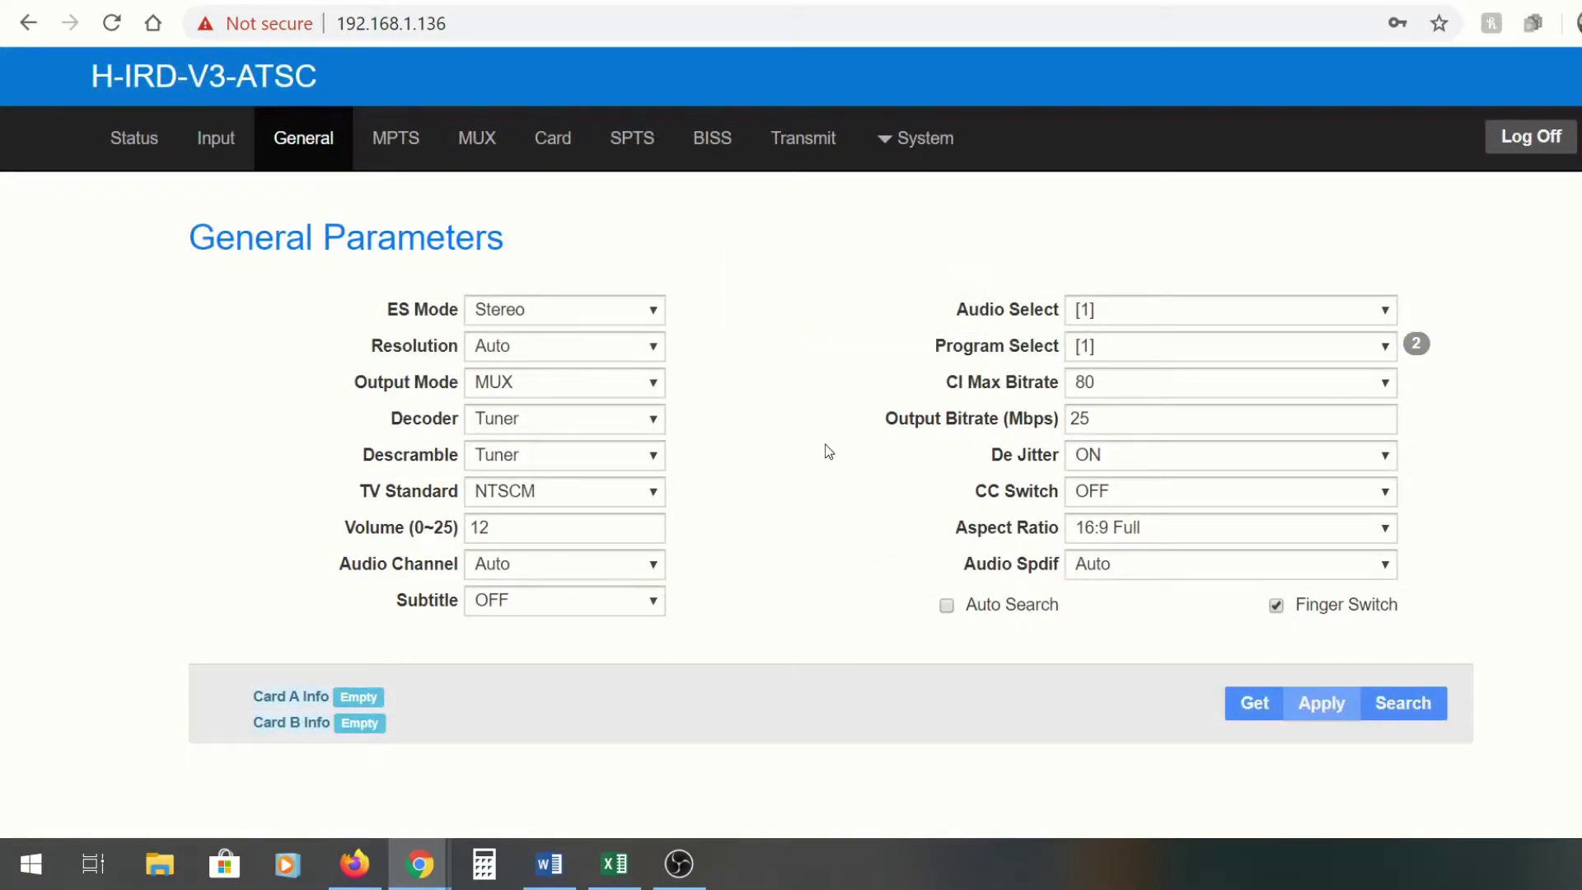
click(389, 137)
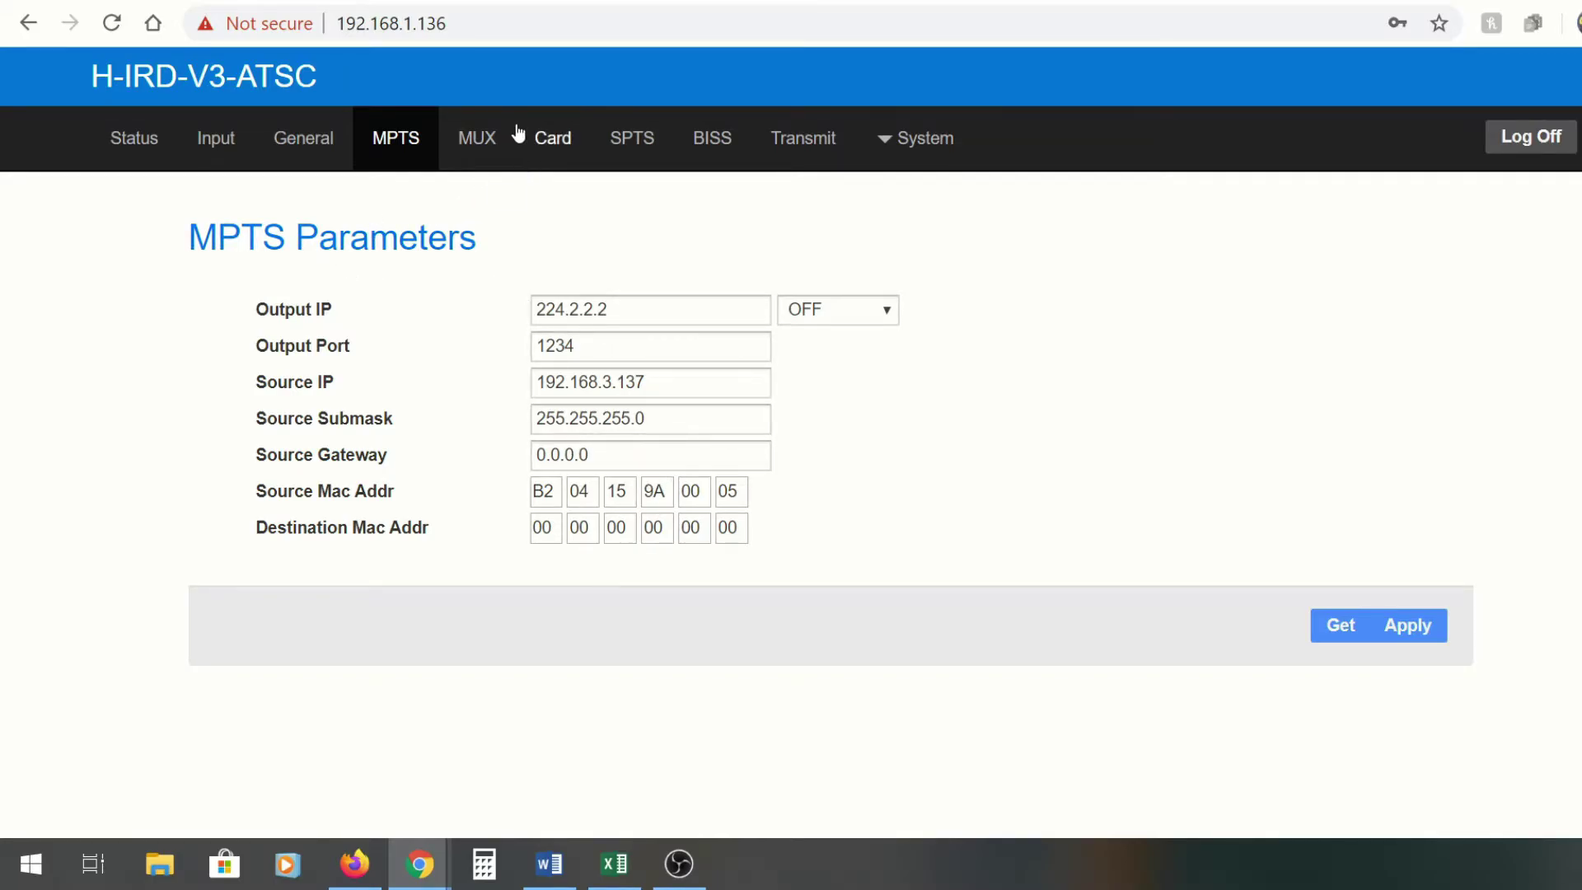
- Open the SPTS page and run Get, Set and Parse on its settings
click(471, 138)
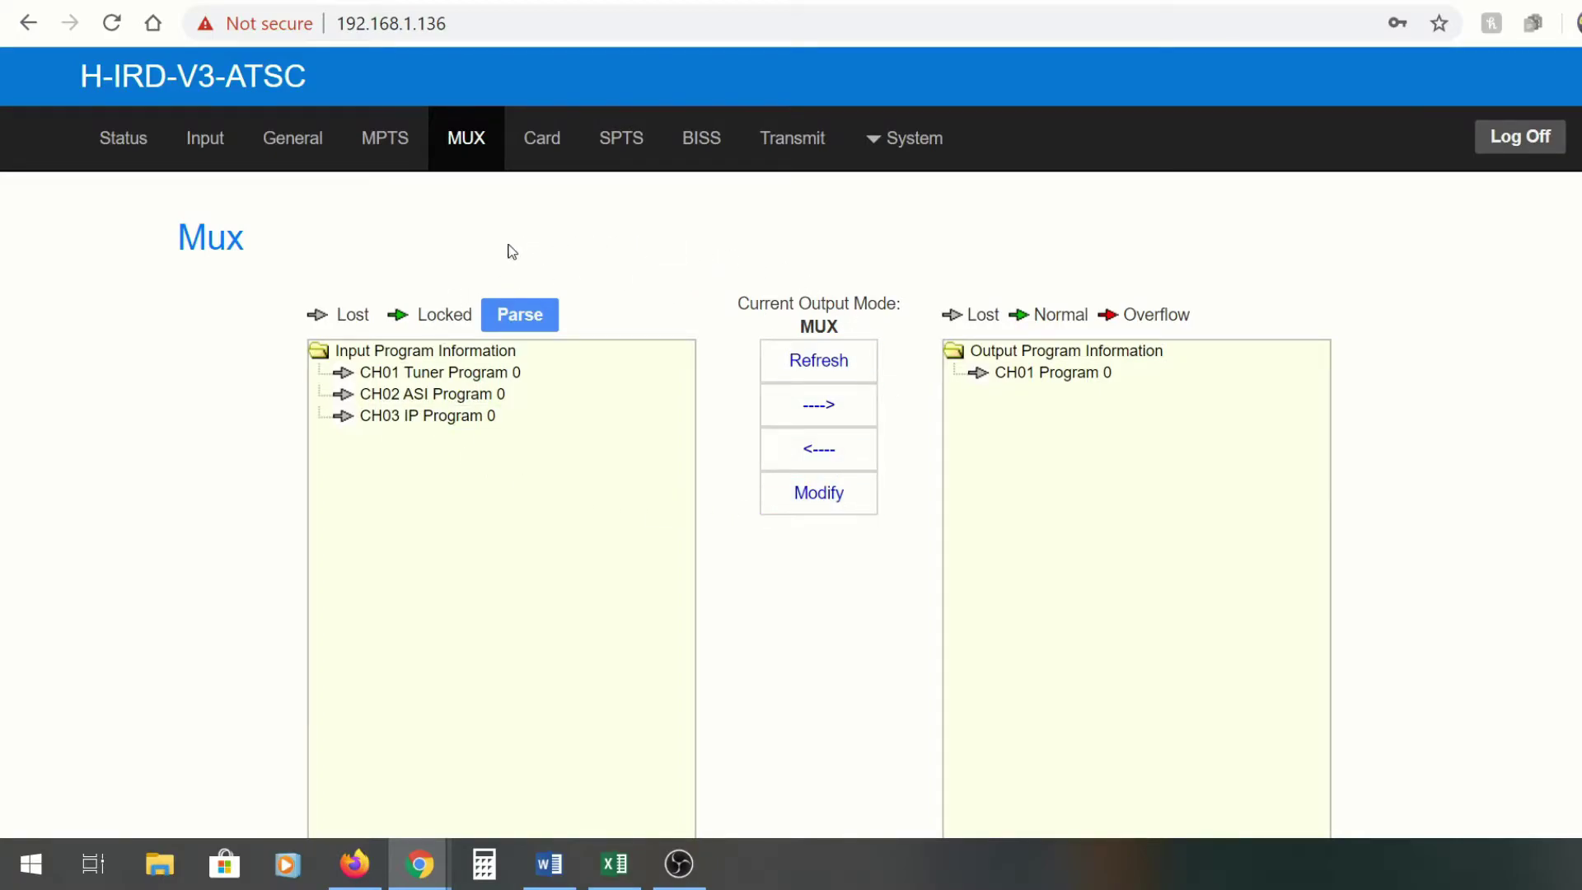
click(550, 148)
click(643, 147)
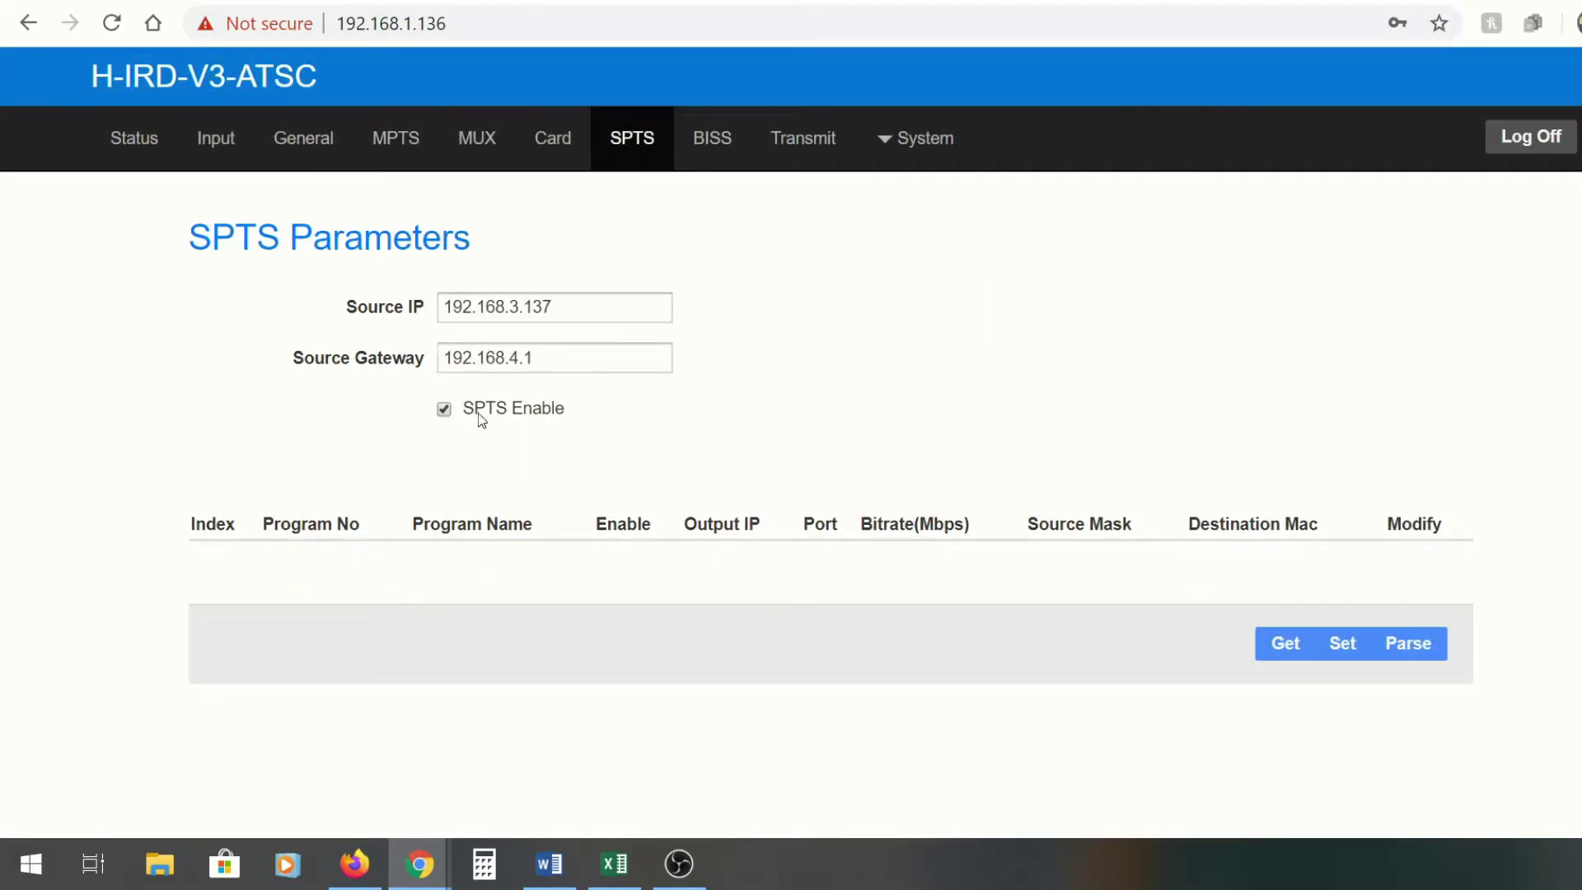
click(1276, 642)
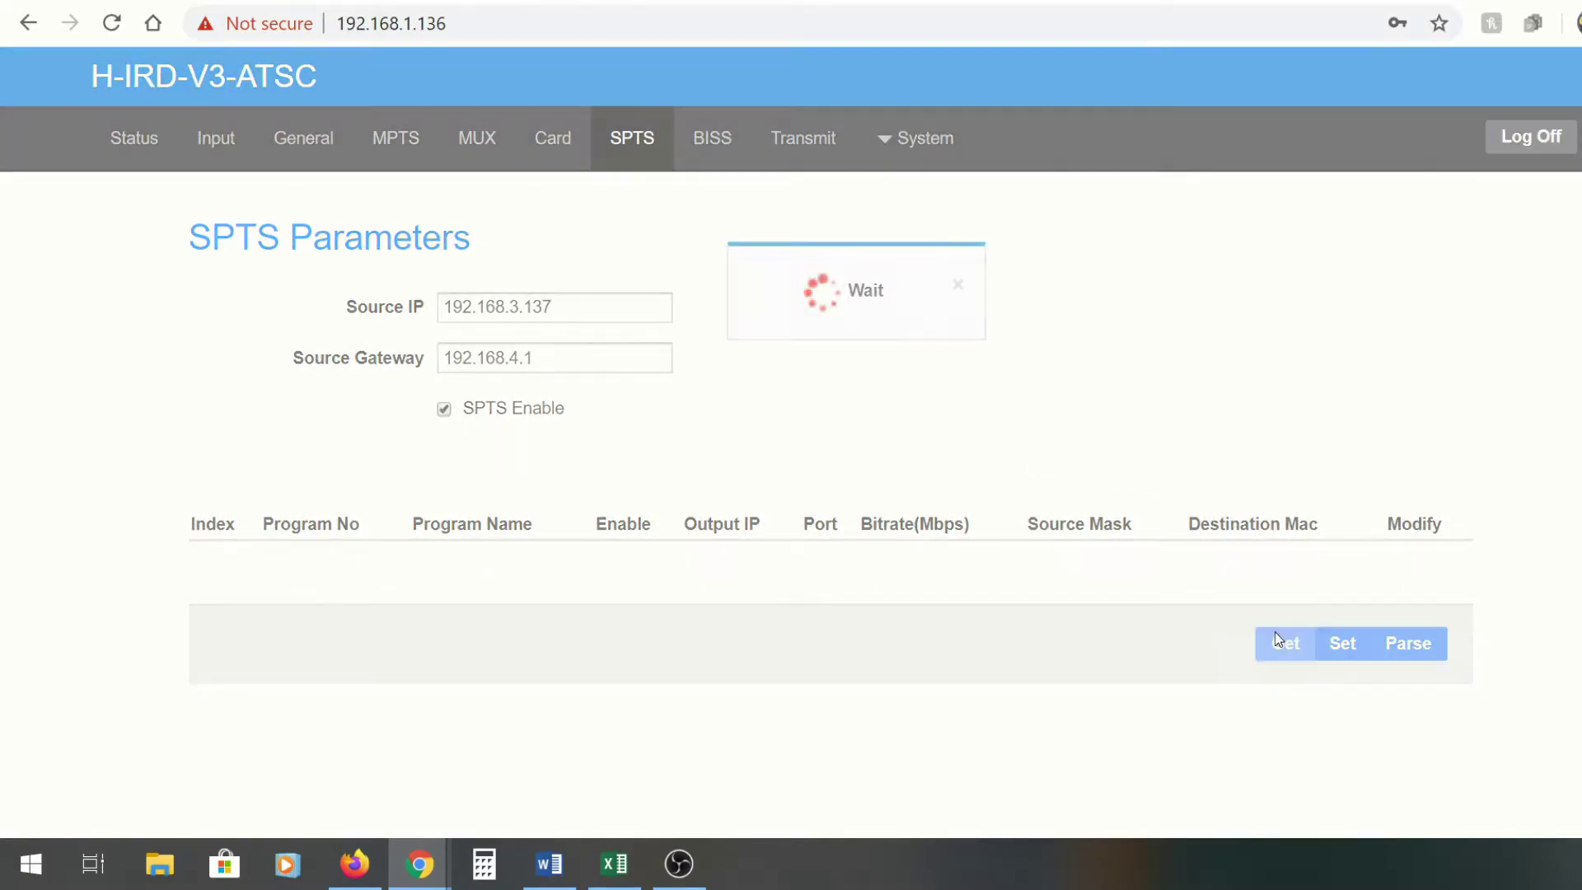
click(1341, 641)
click(1421, 645)
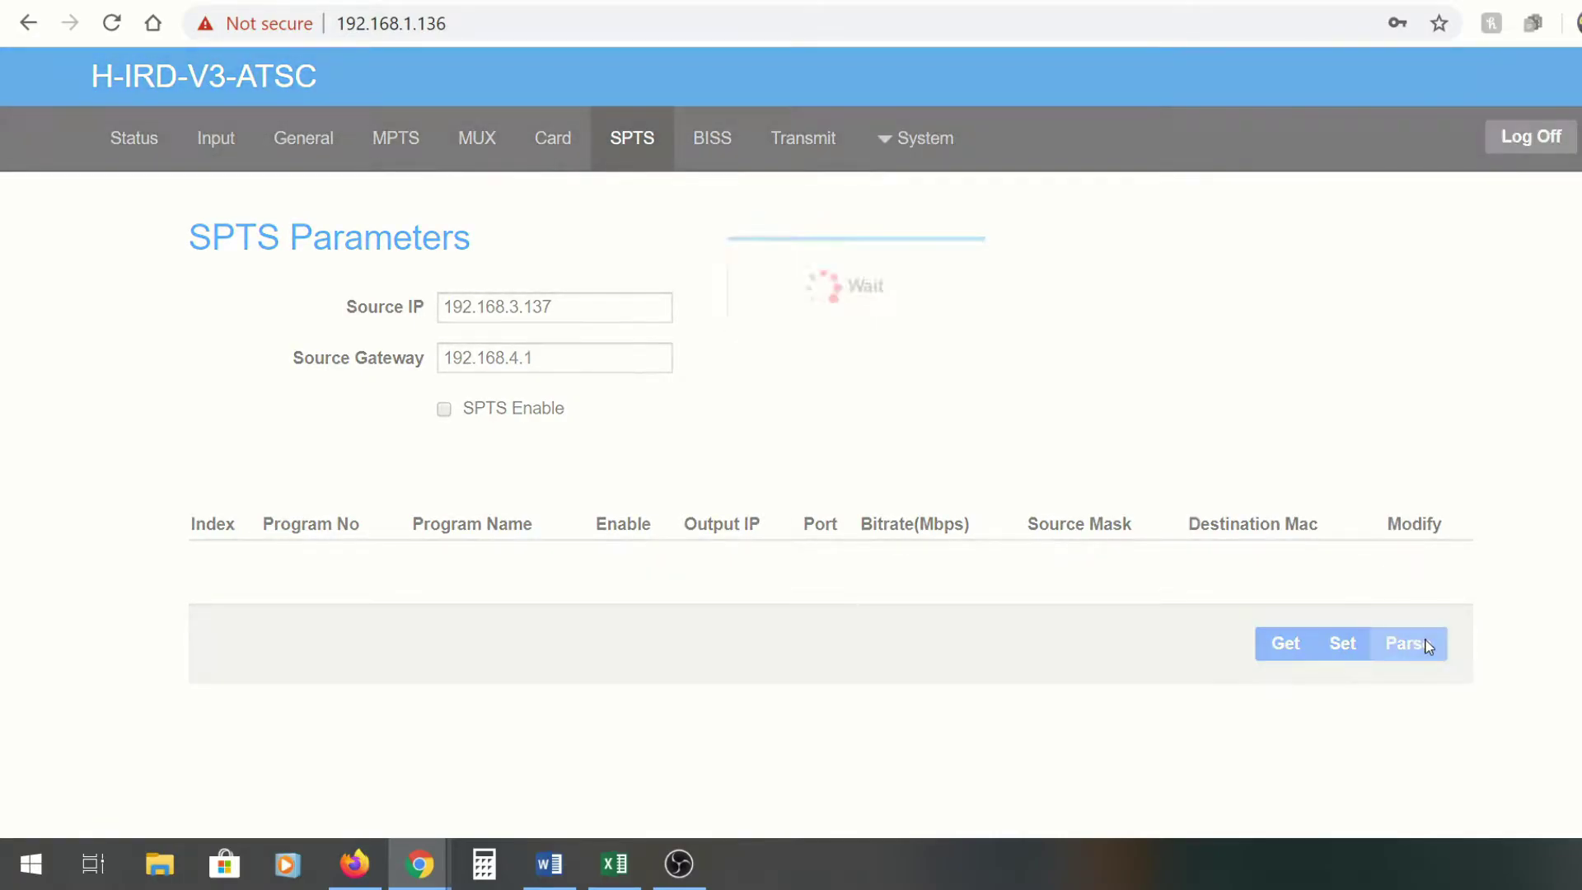
- Toggle SPTS Enable, re-parse and reload, then go back to the Mux input program list
click(445, 408)
click(1428, 644)
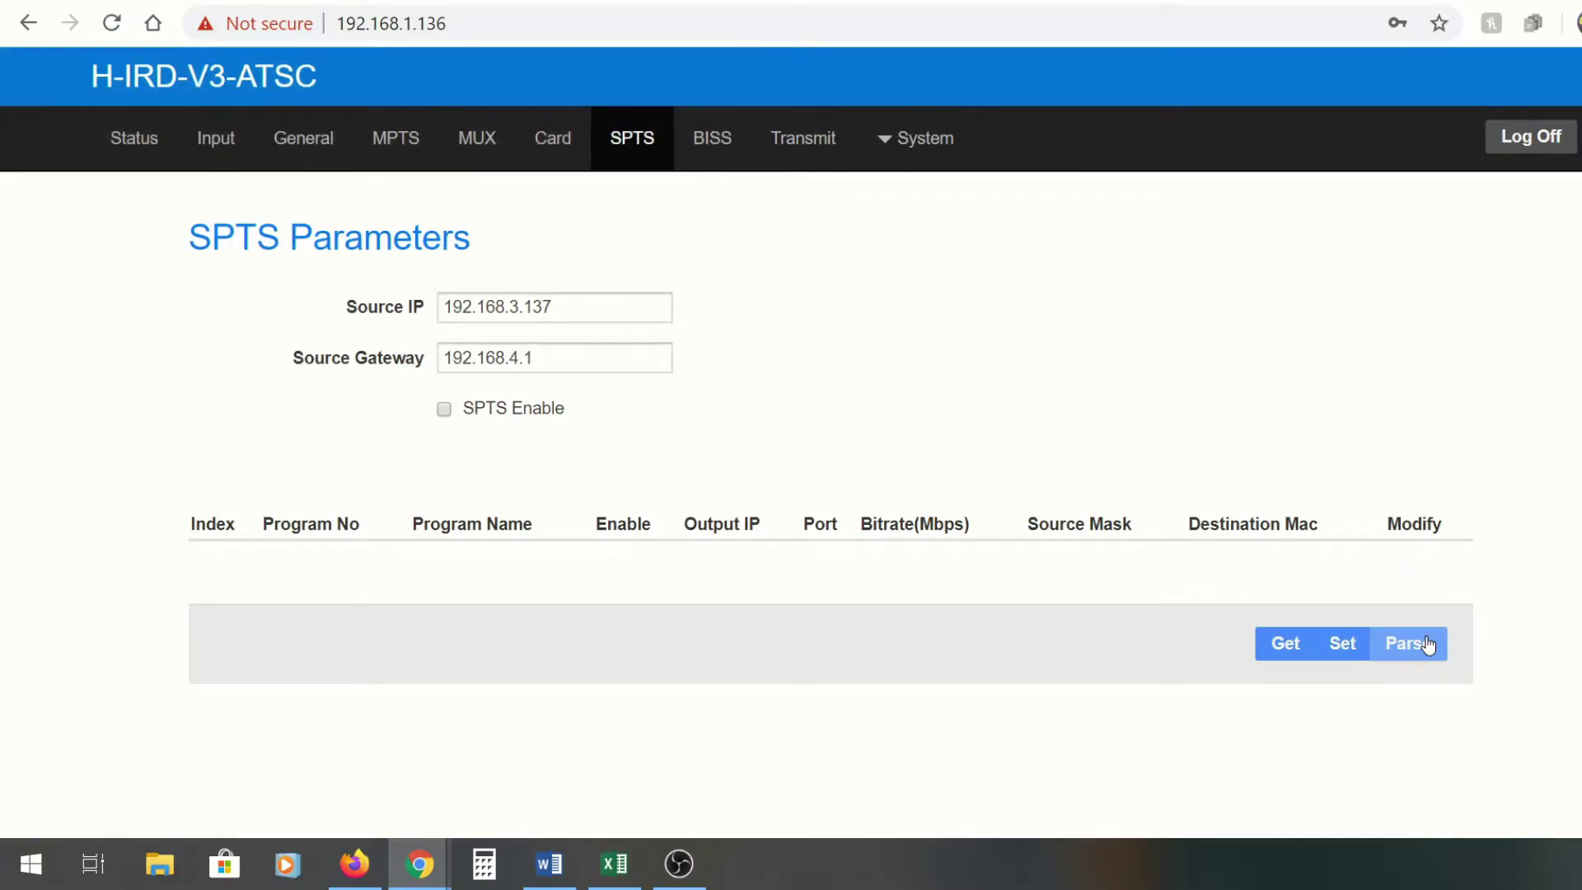
click(1268, 649)
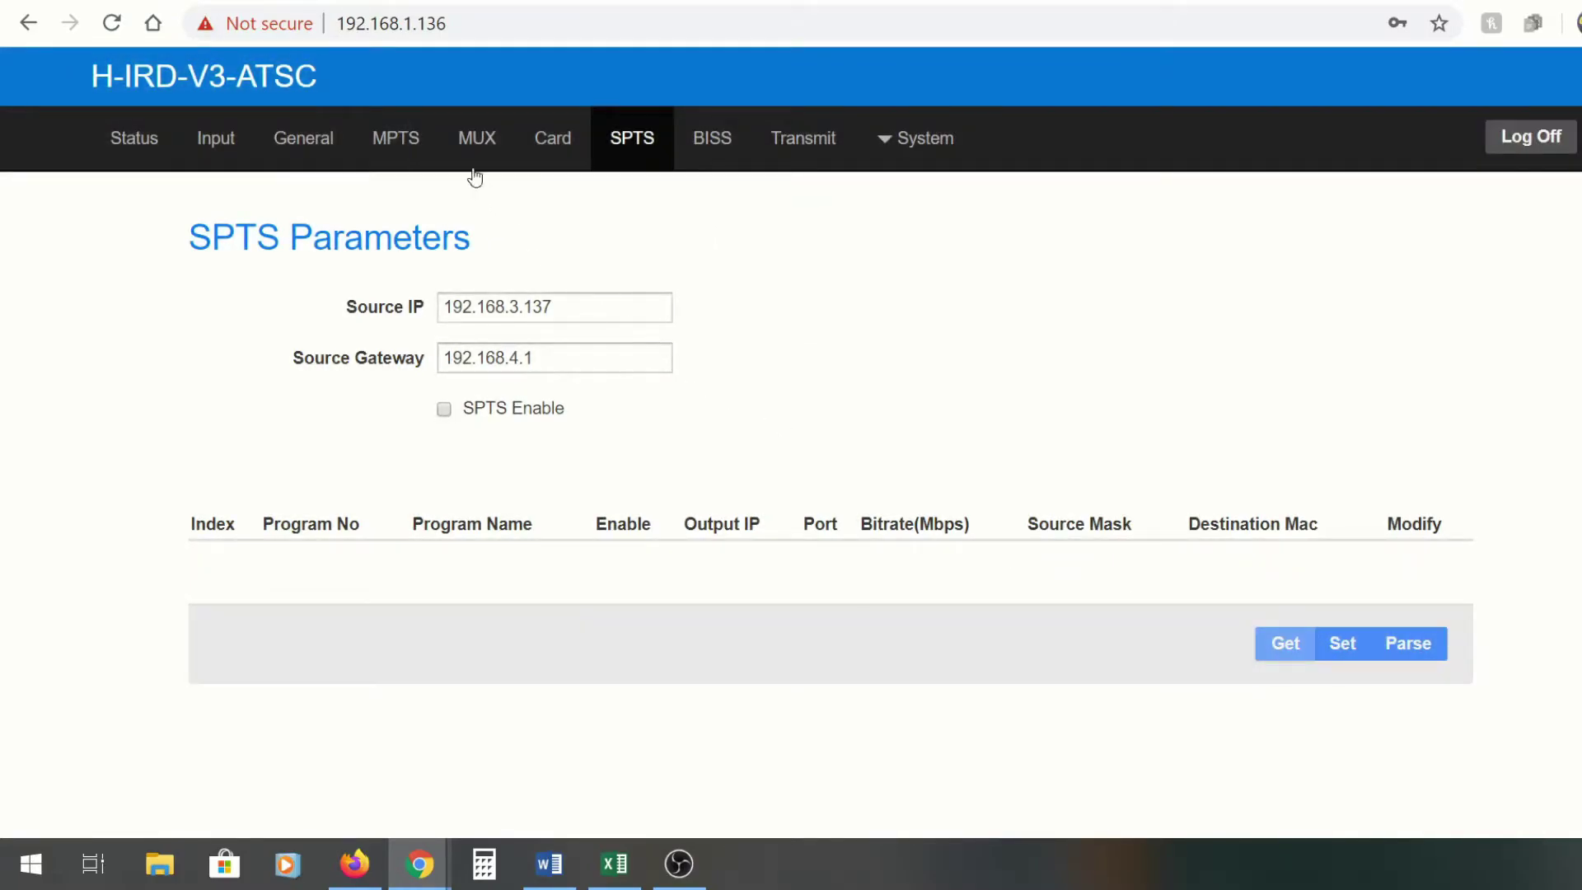
click(477, 138)
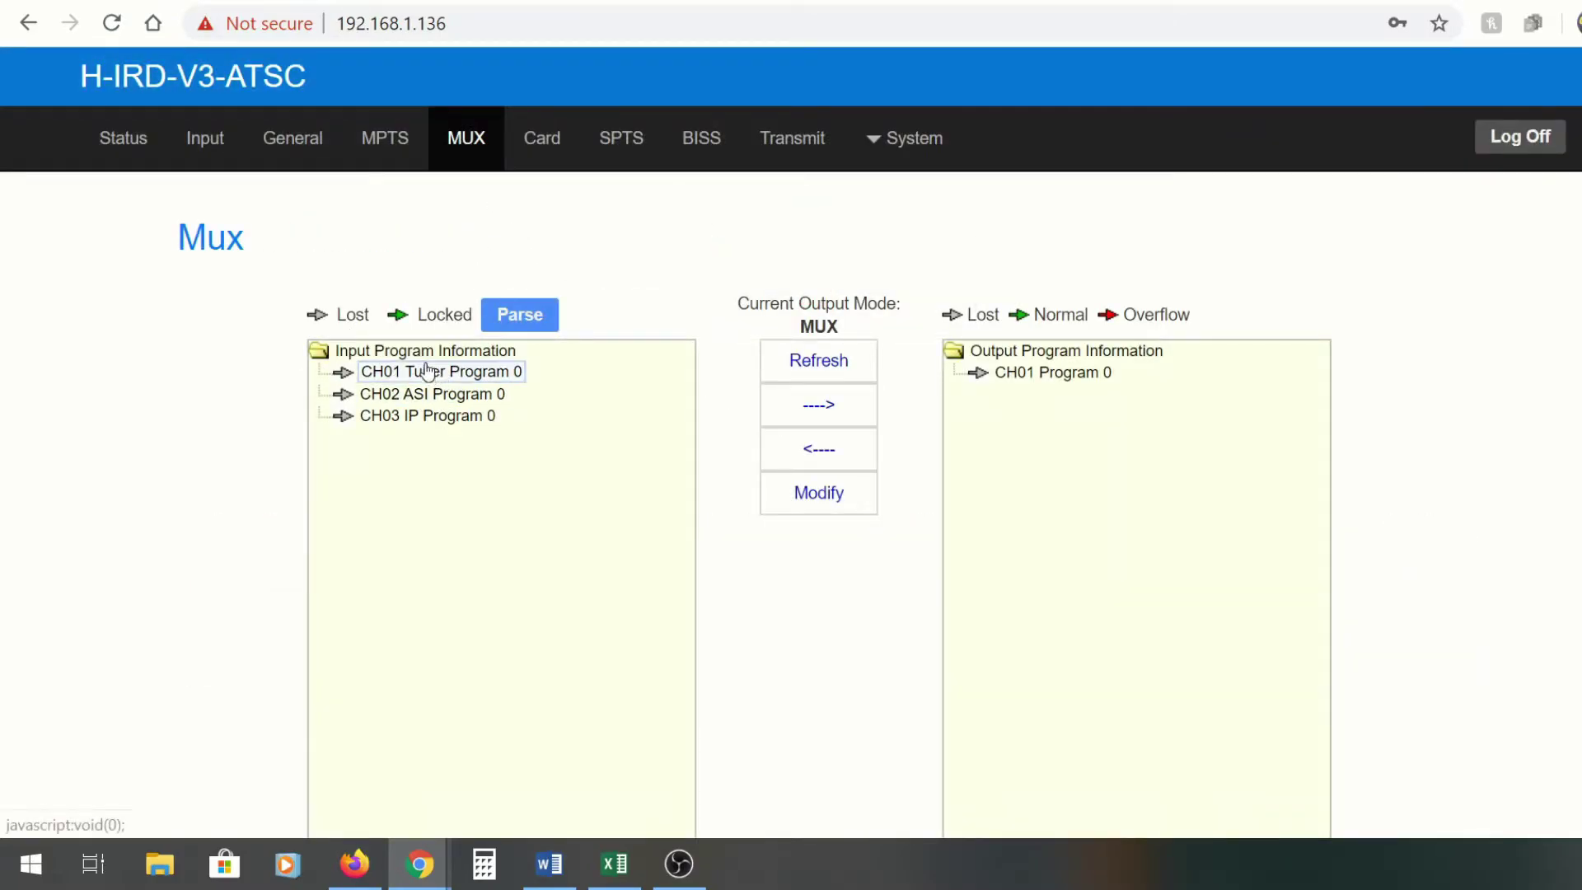
click(492, 353)
- Parse the inputs and map CH01 tuner programs 3 and 4 to output as 257 and 258
click(519, 315)
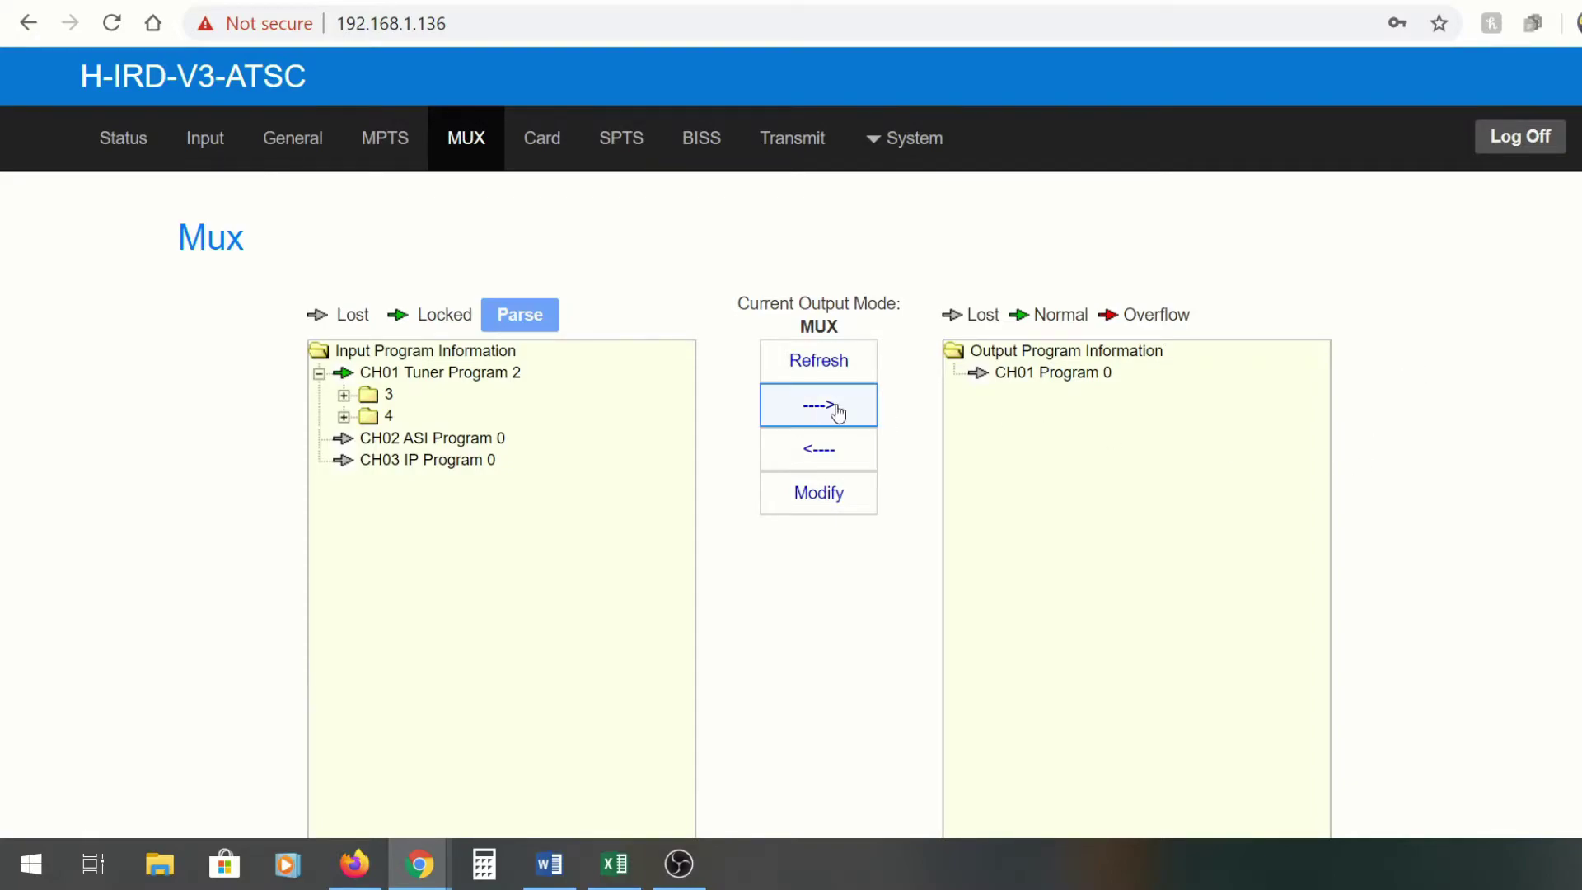
click(398, 375)
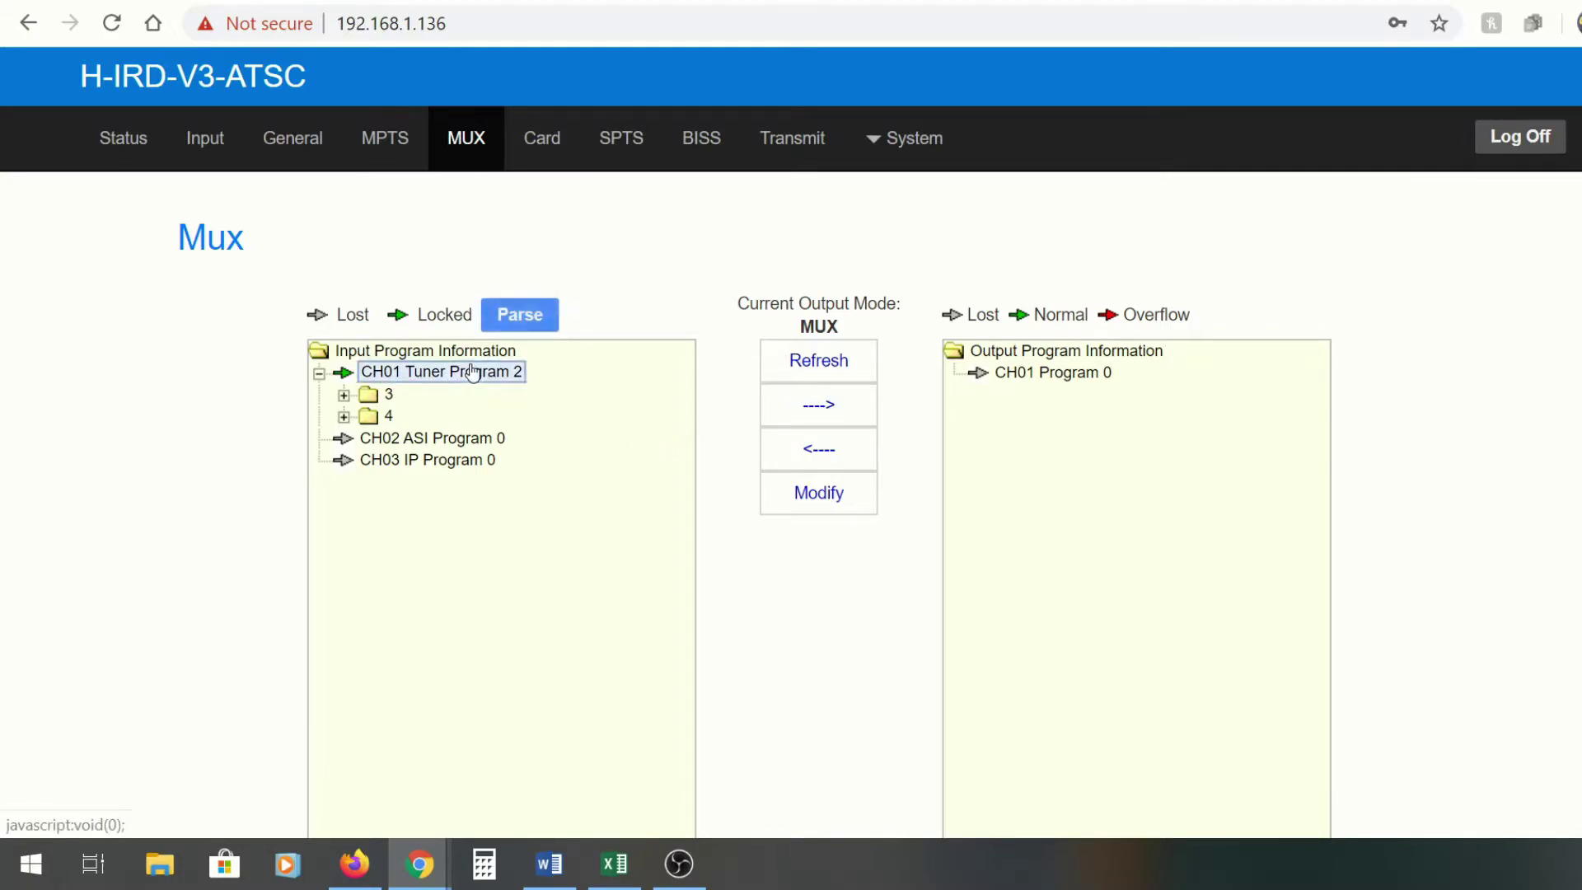
click(822, 407)
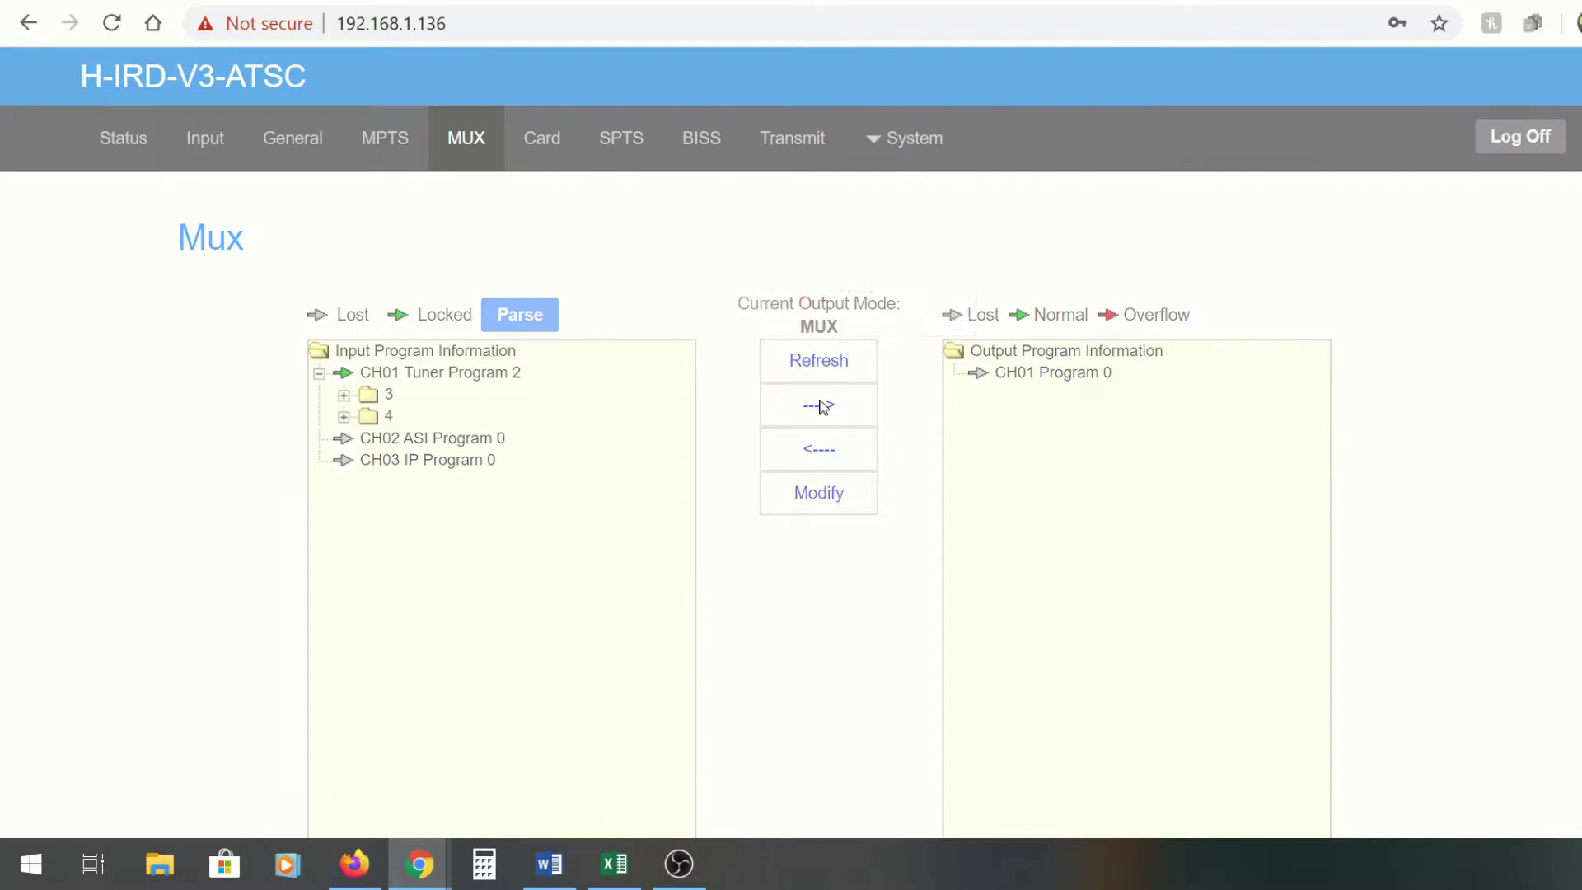
click(368, 398)
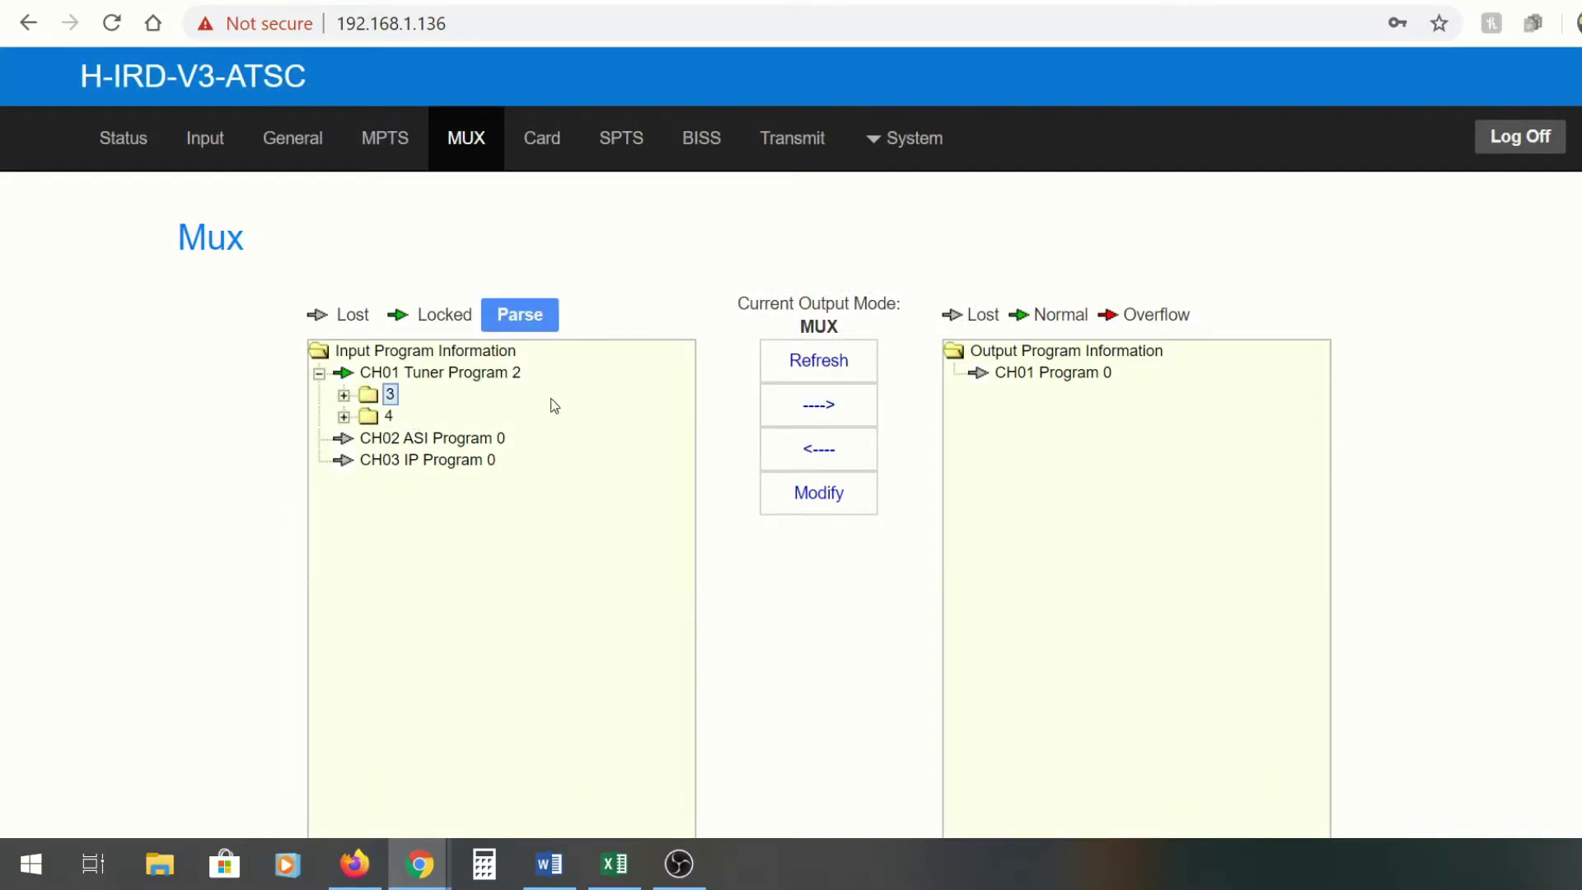
click(797, 403)
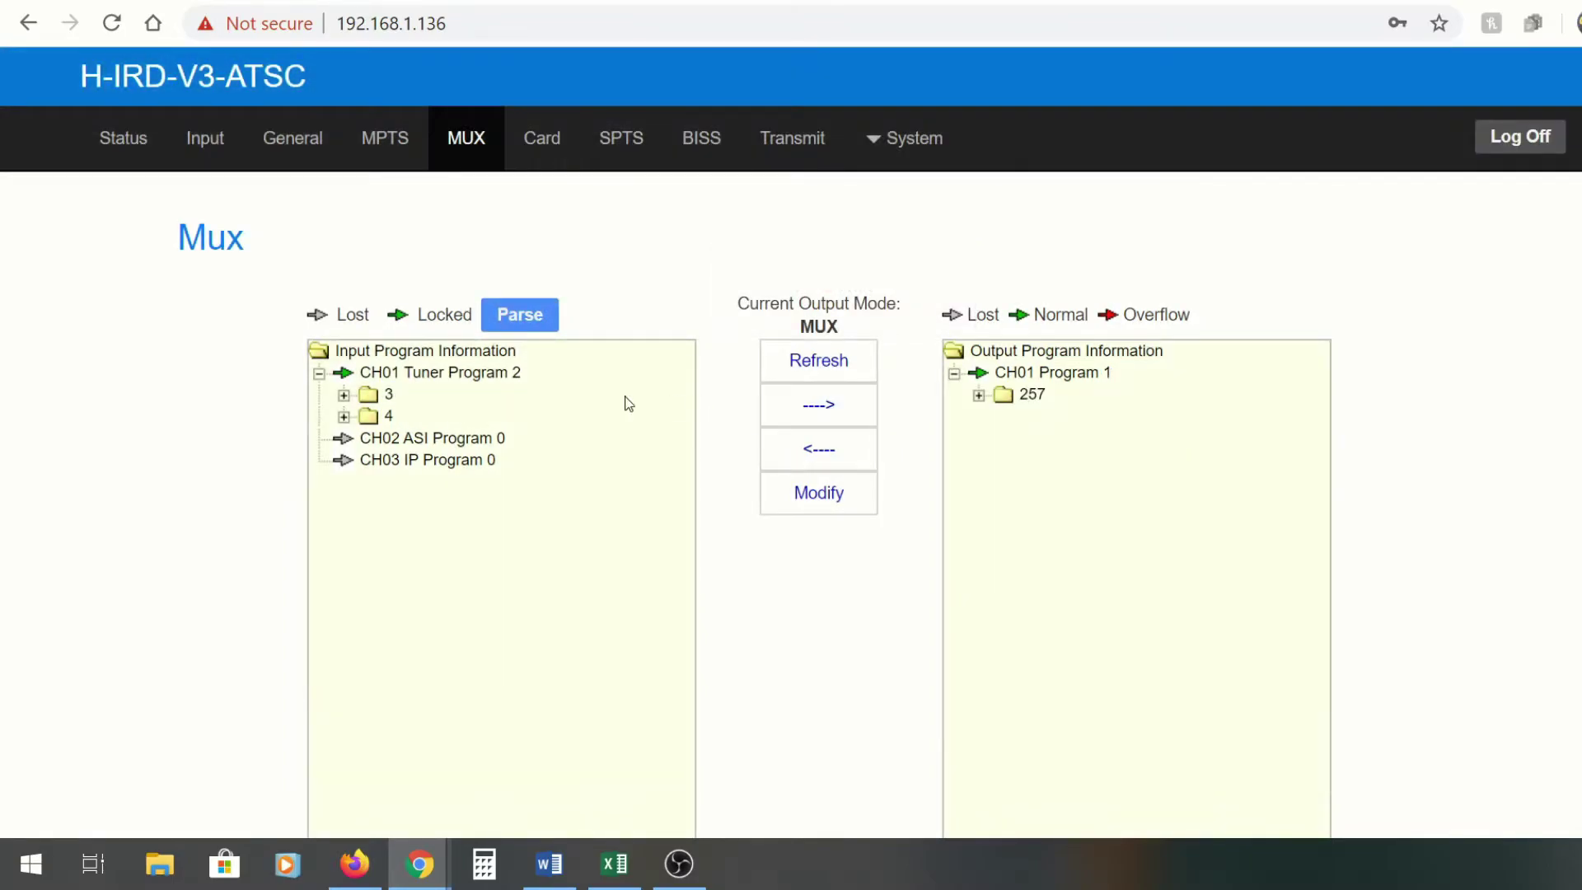
click(381, 416)
click(810, 414)
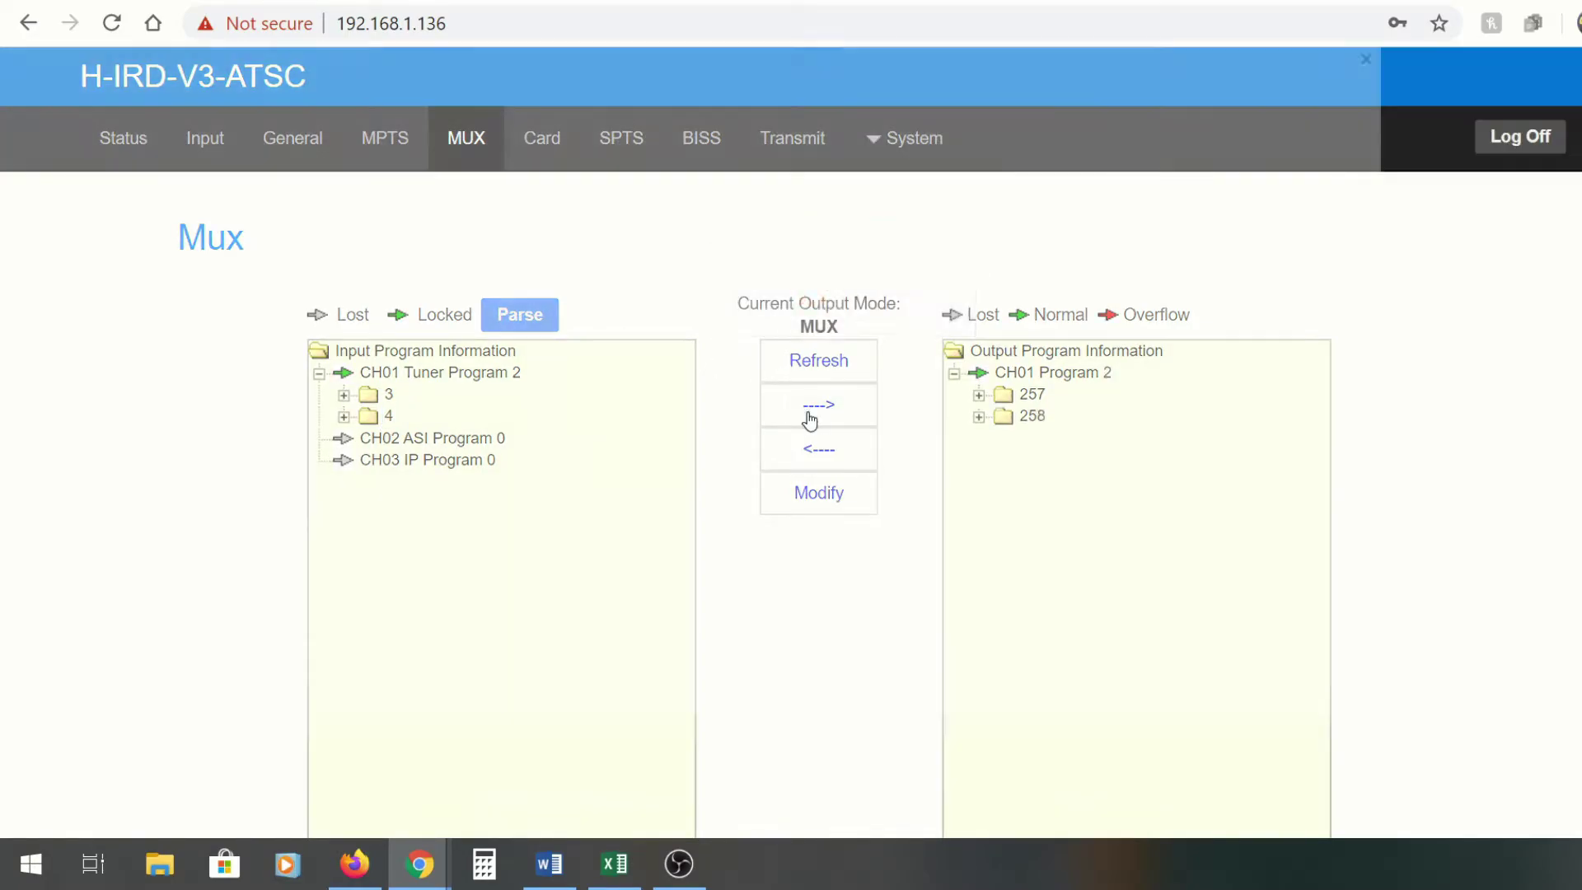
- Expand and collapse output programs 257 and 258 to check them, then open SPTS
click(1032, 419)
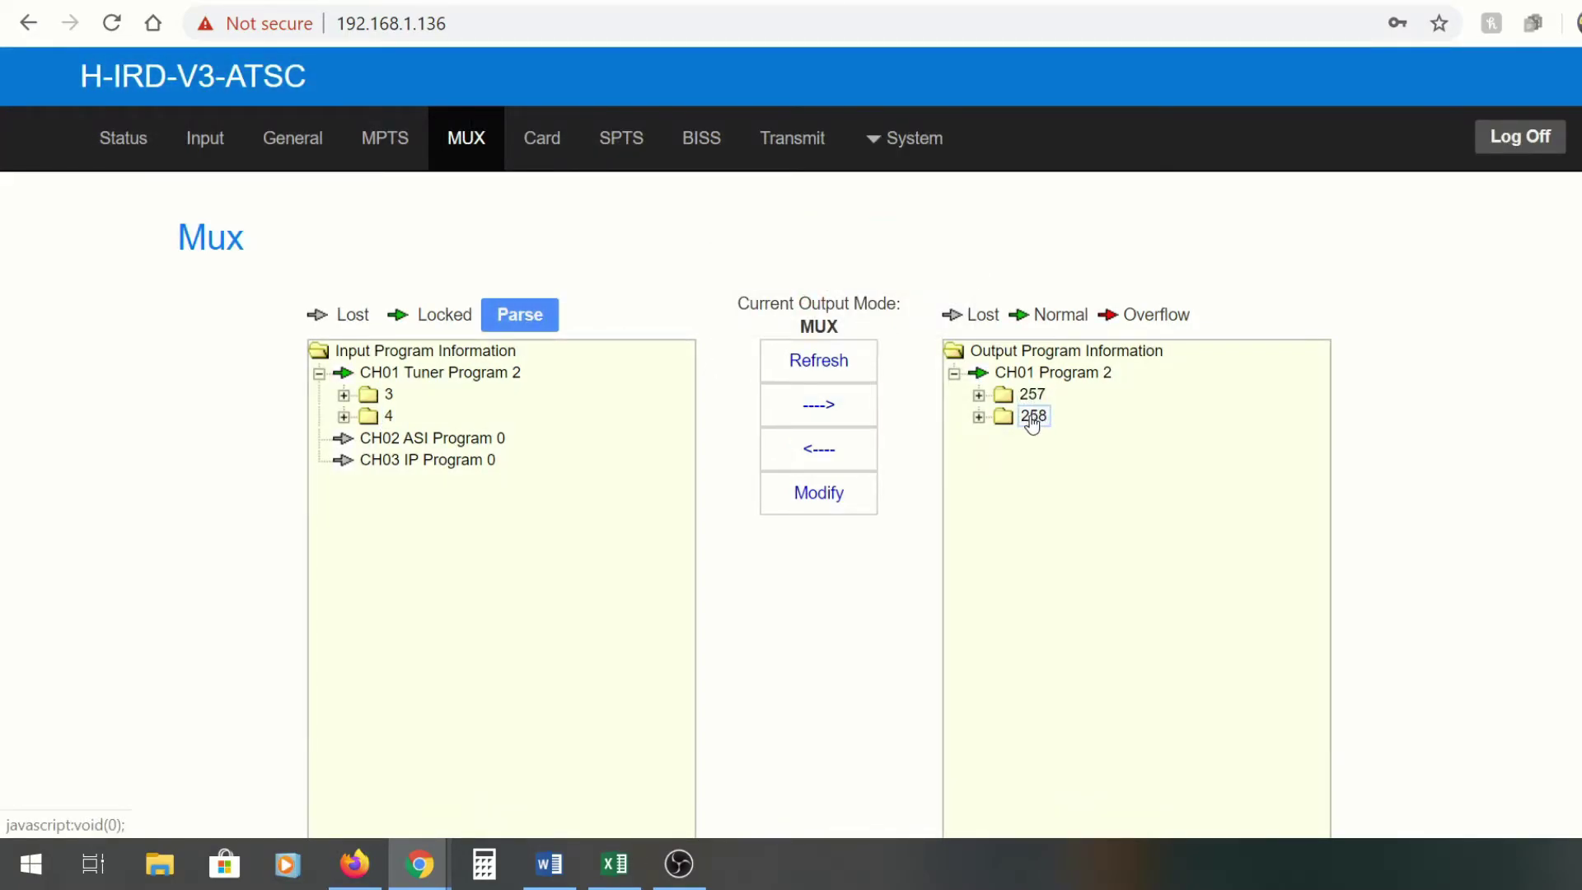
click(979, 395)
click(978, 395)
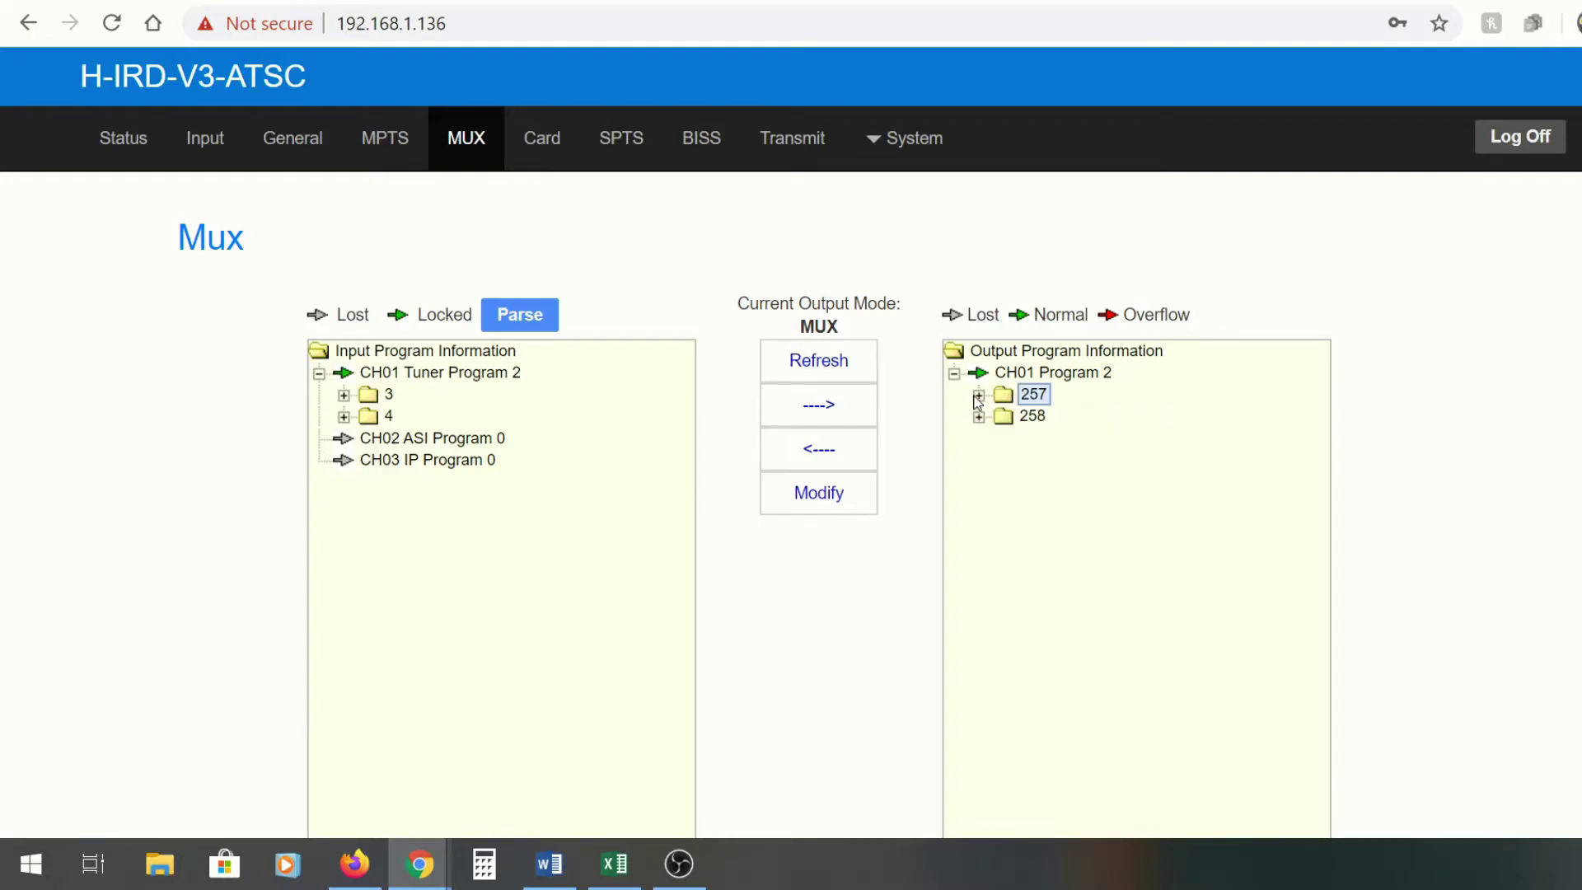
click(980, 418)
click(980, 418)
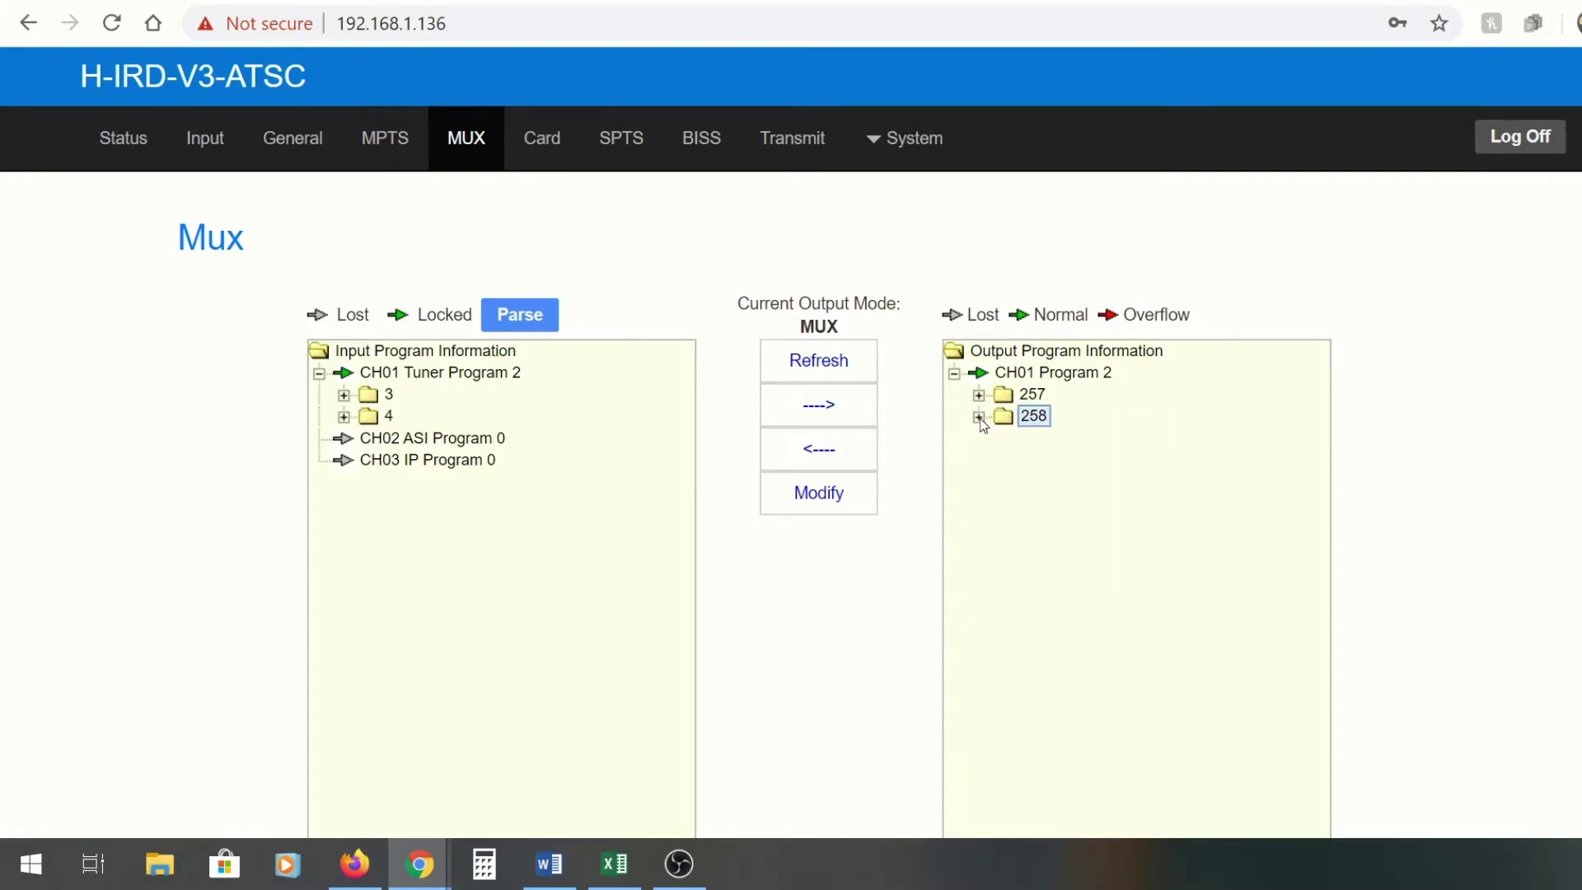
click(618, 137)
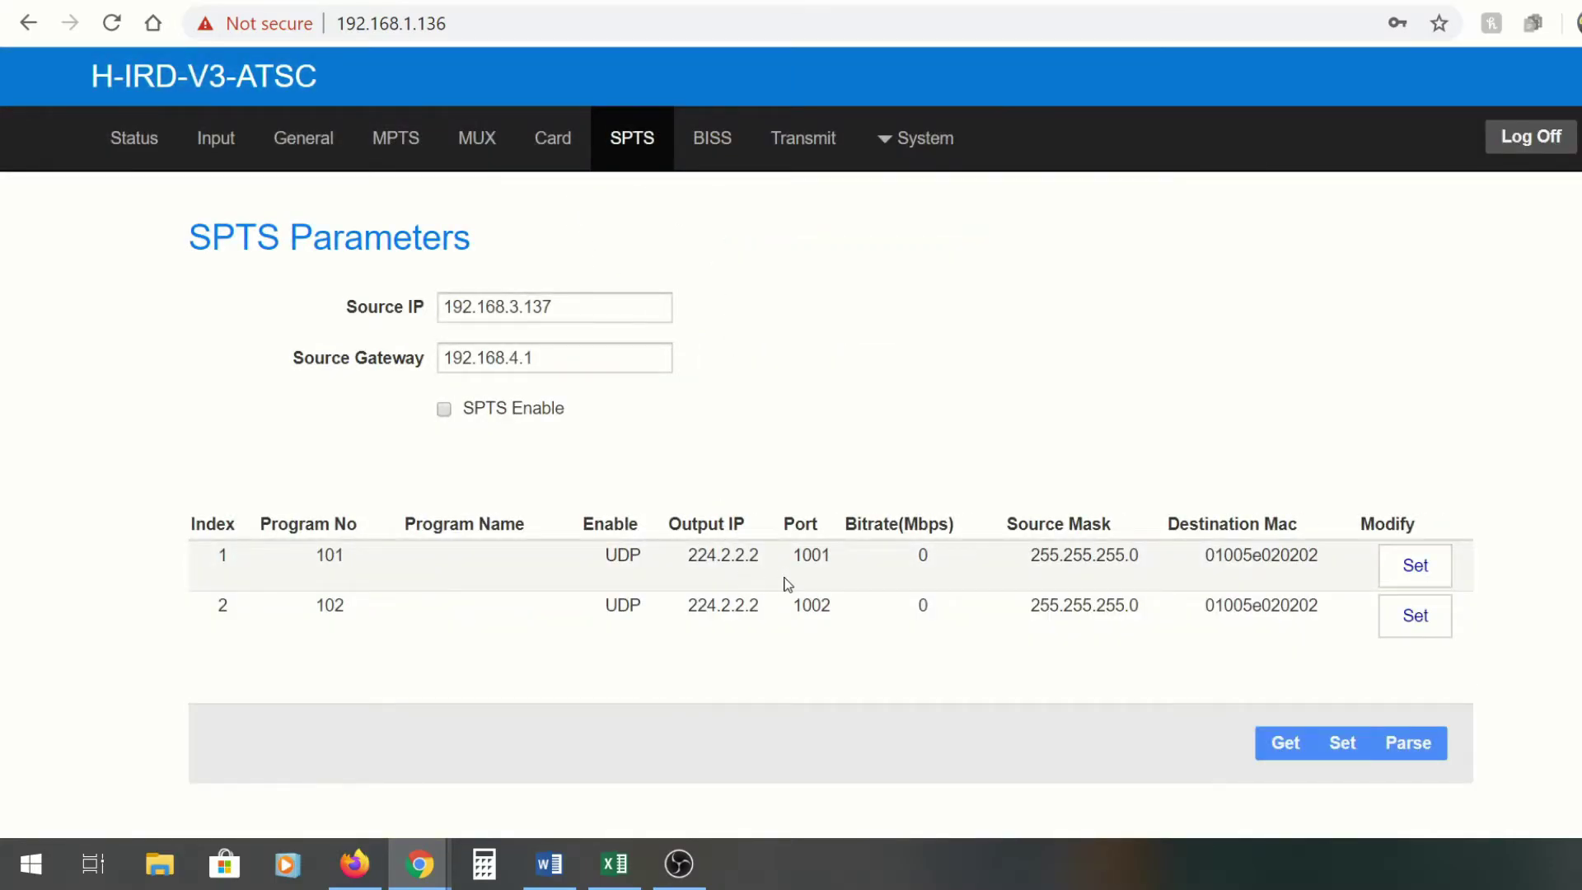
- Set the first SPTS stream's bitrate to 19 Mbps, keeping UDP as the protocol
click(1416, 565)
click(595, 319)
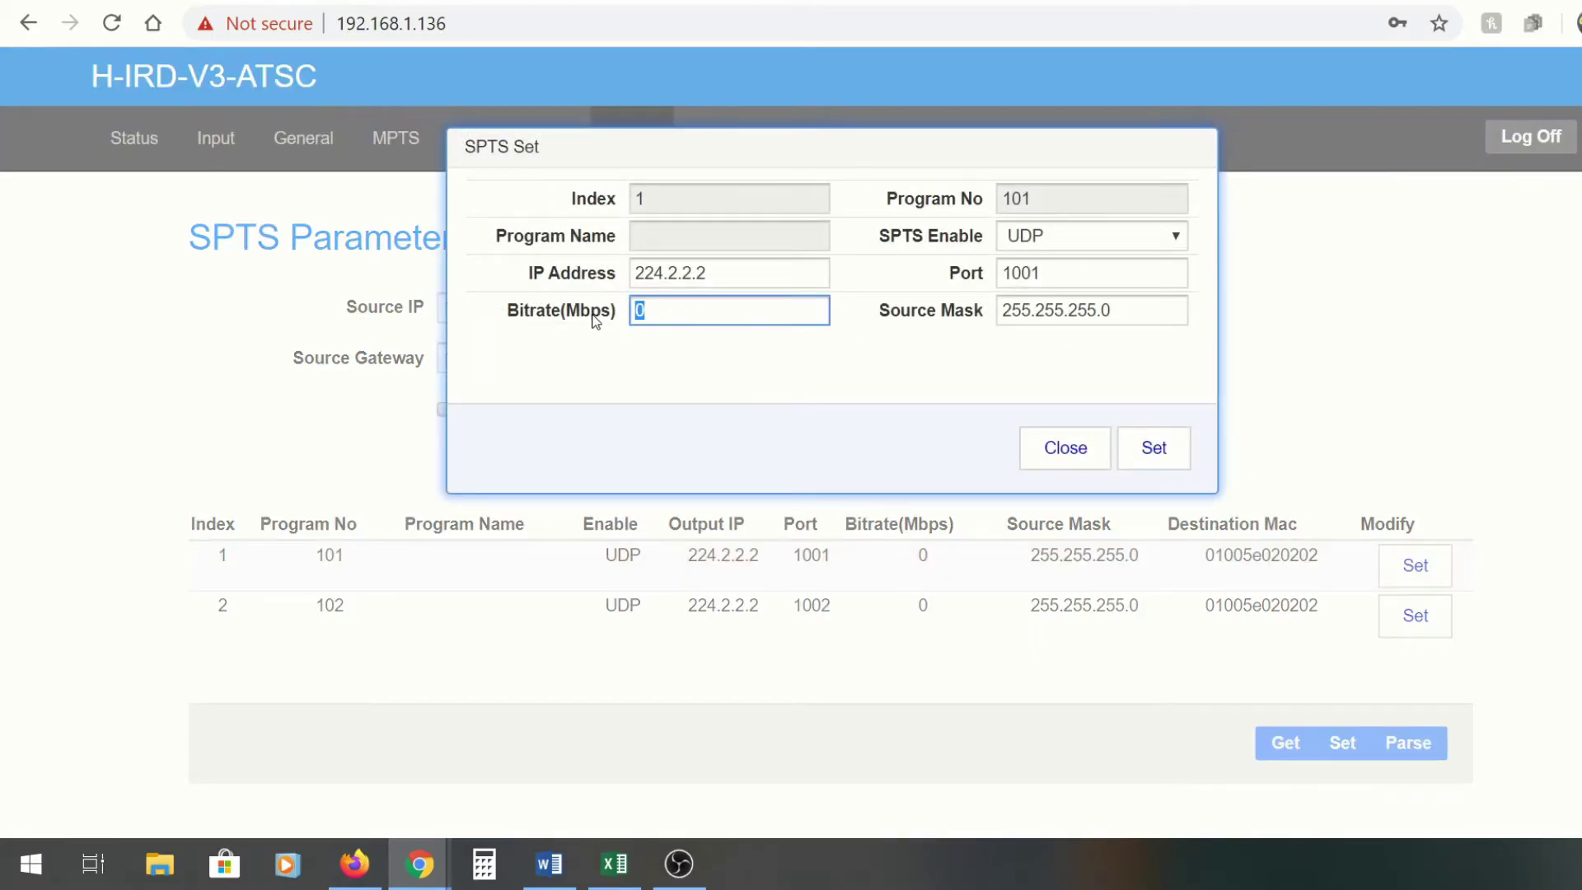
text(19)
click(1082, 237)
click(1080, 238)
click(1154, 448)
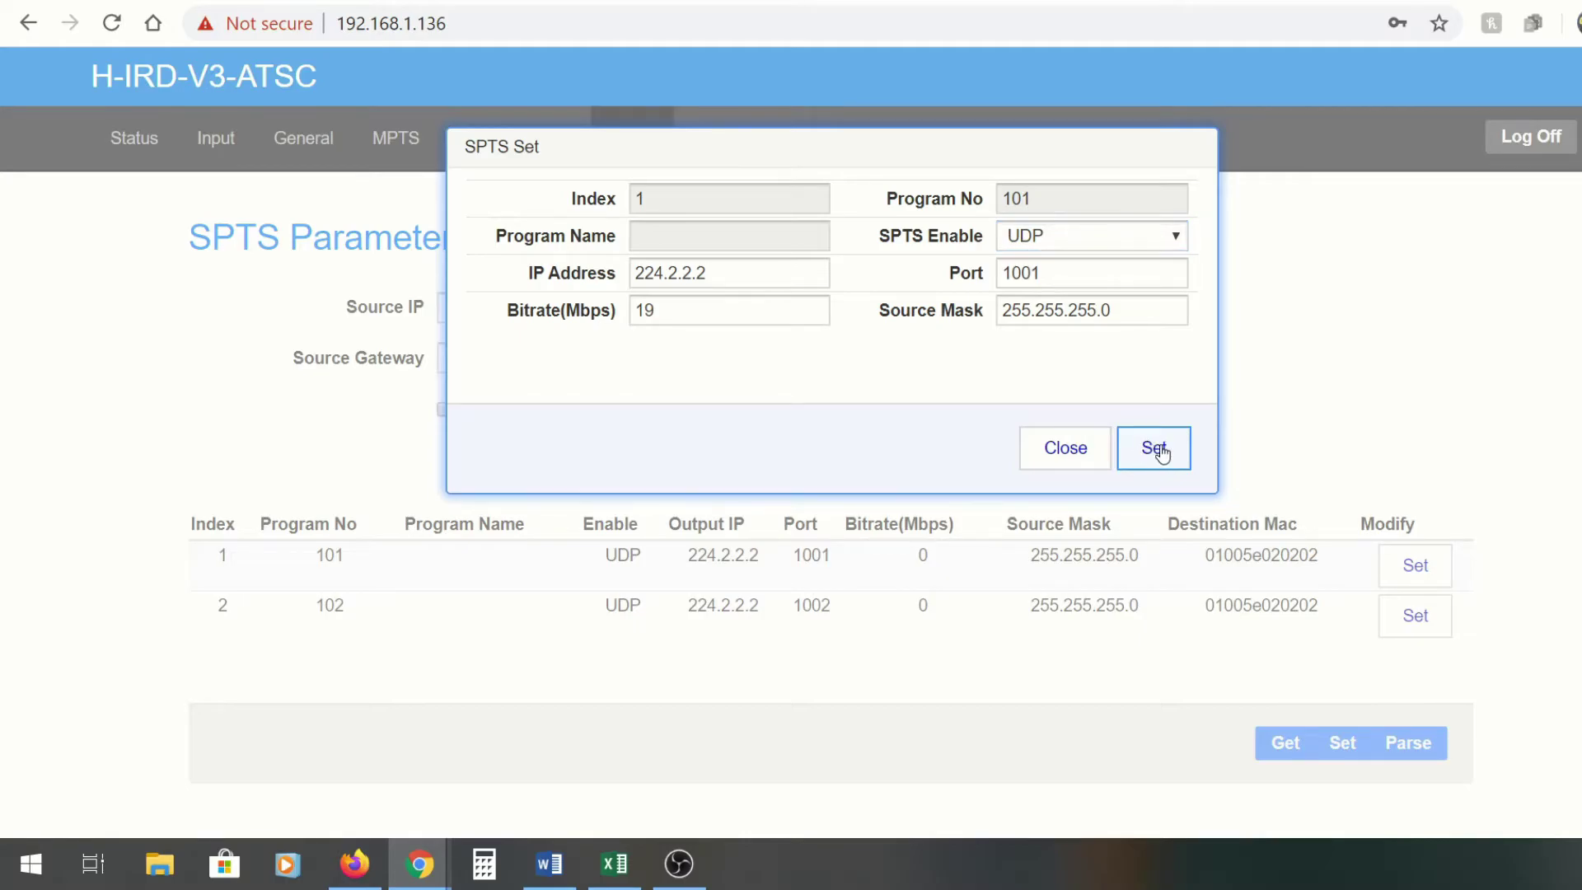
- Give the second stream 19 Mbps, tick SPTS Enable and apply the settings
click(1414, 625)
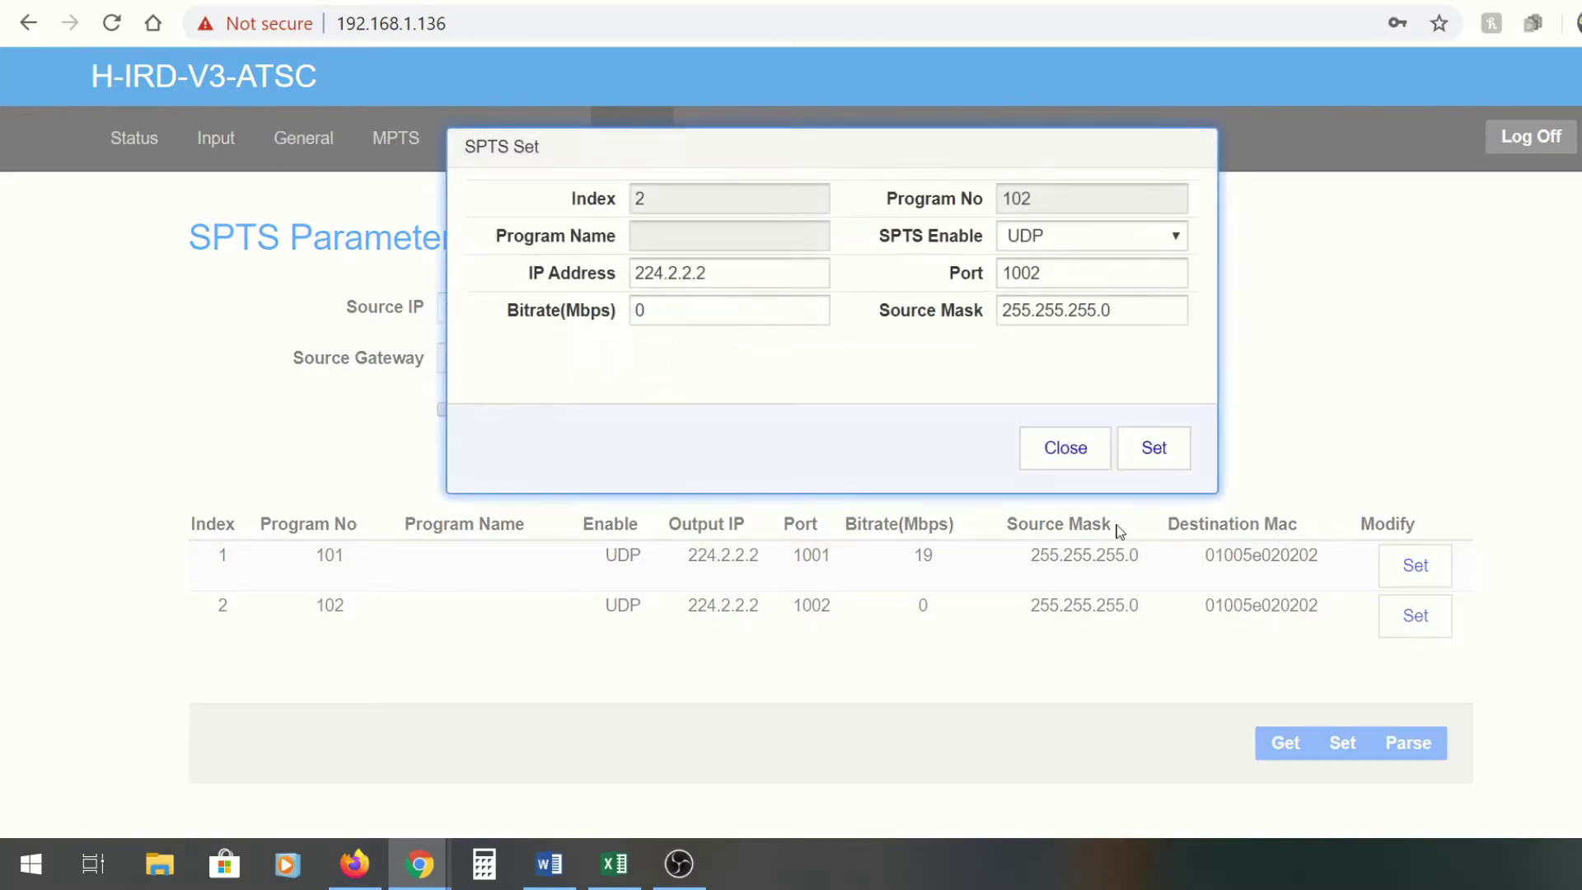
click(702, 309)
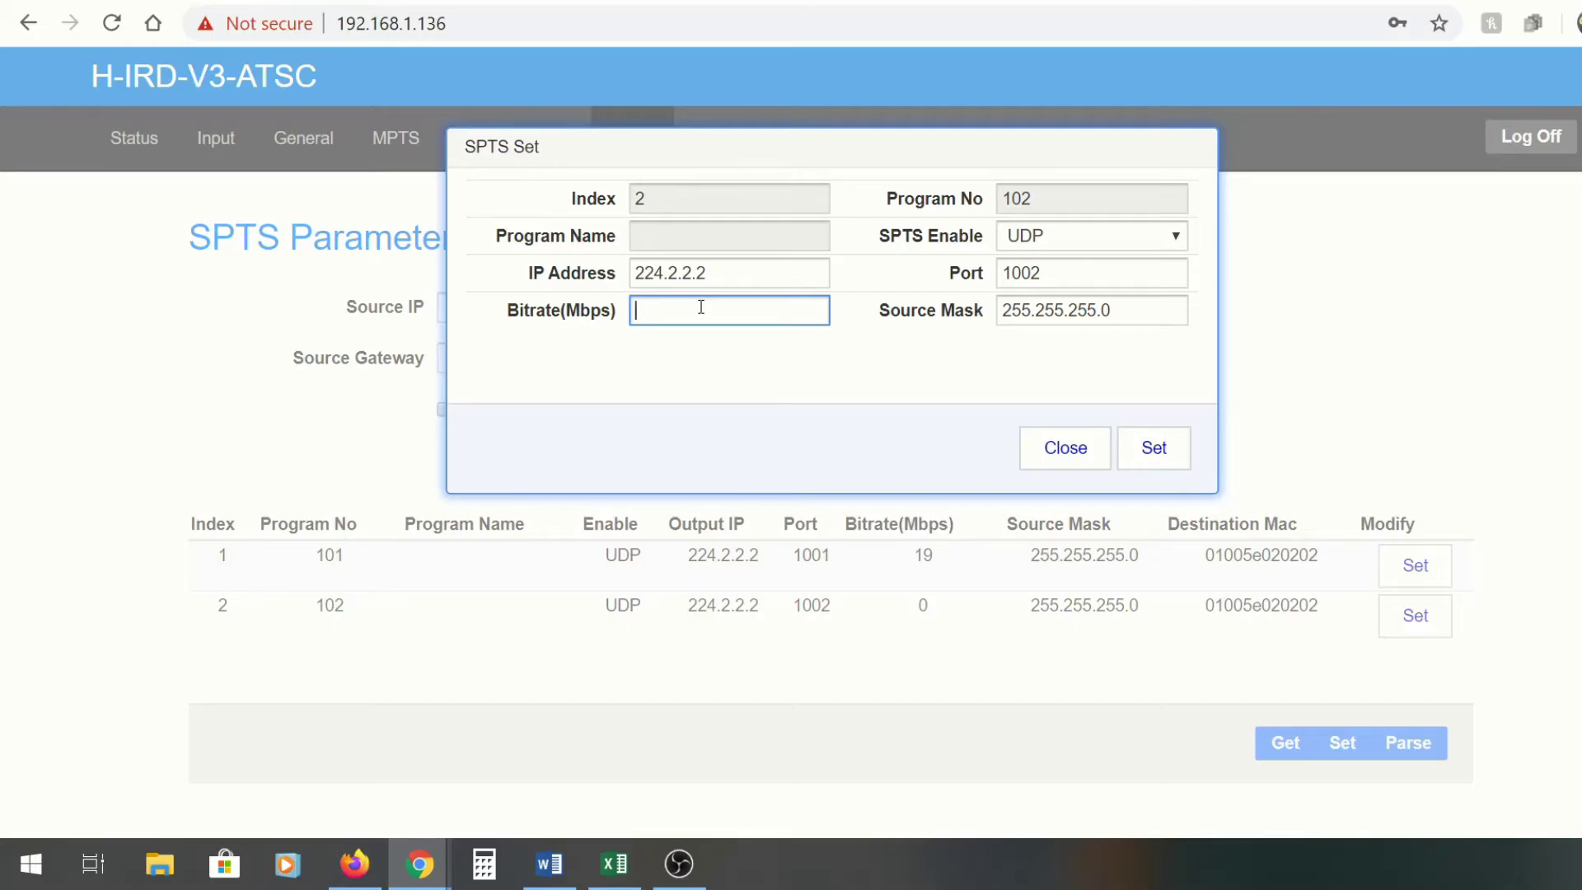
click(1152, 447)
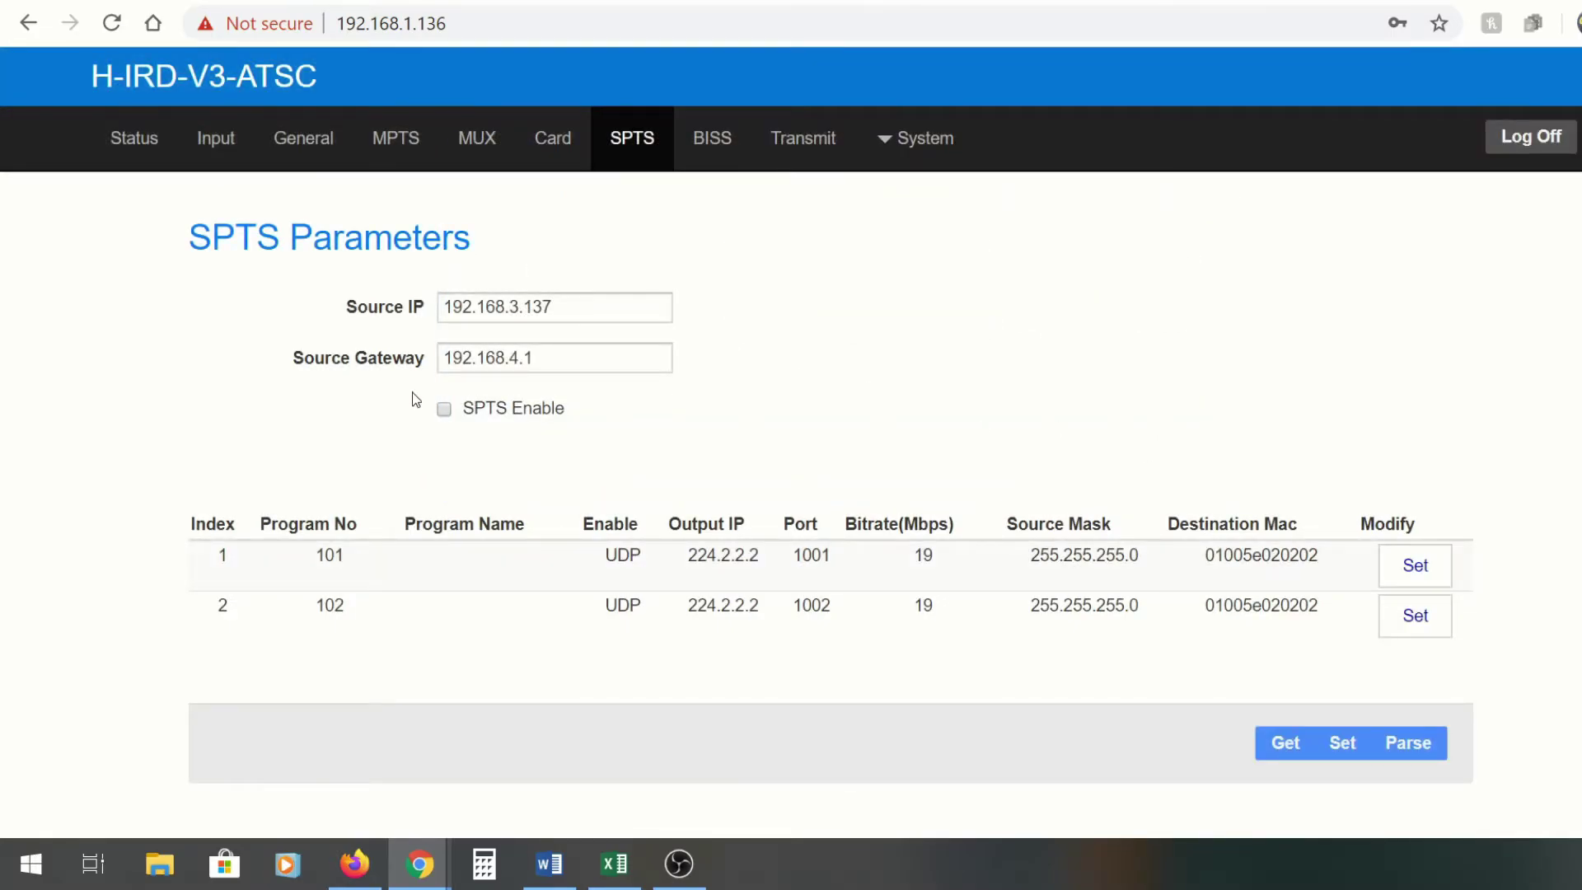
click(445, 409)
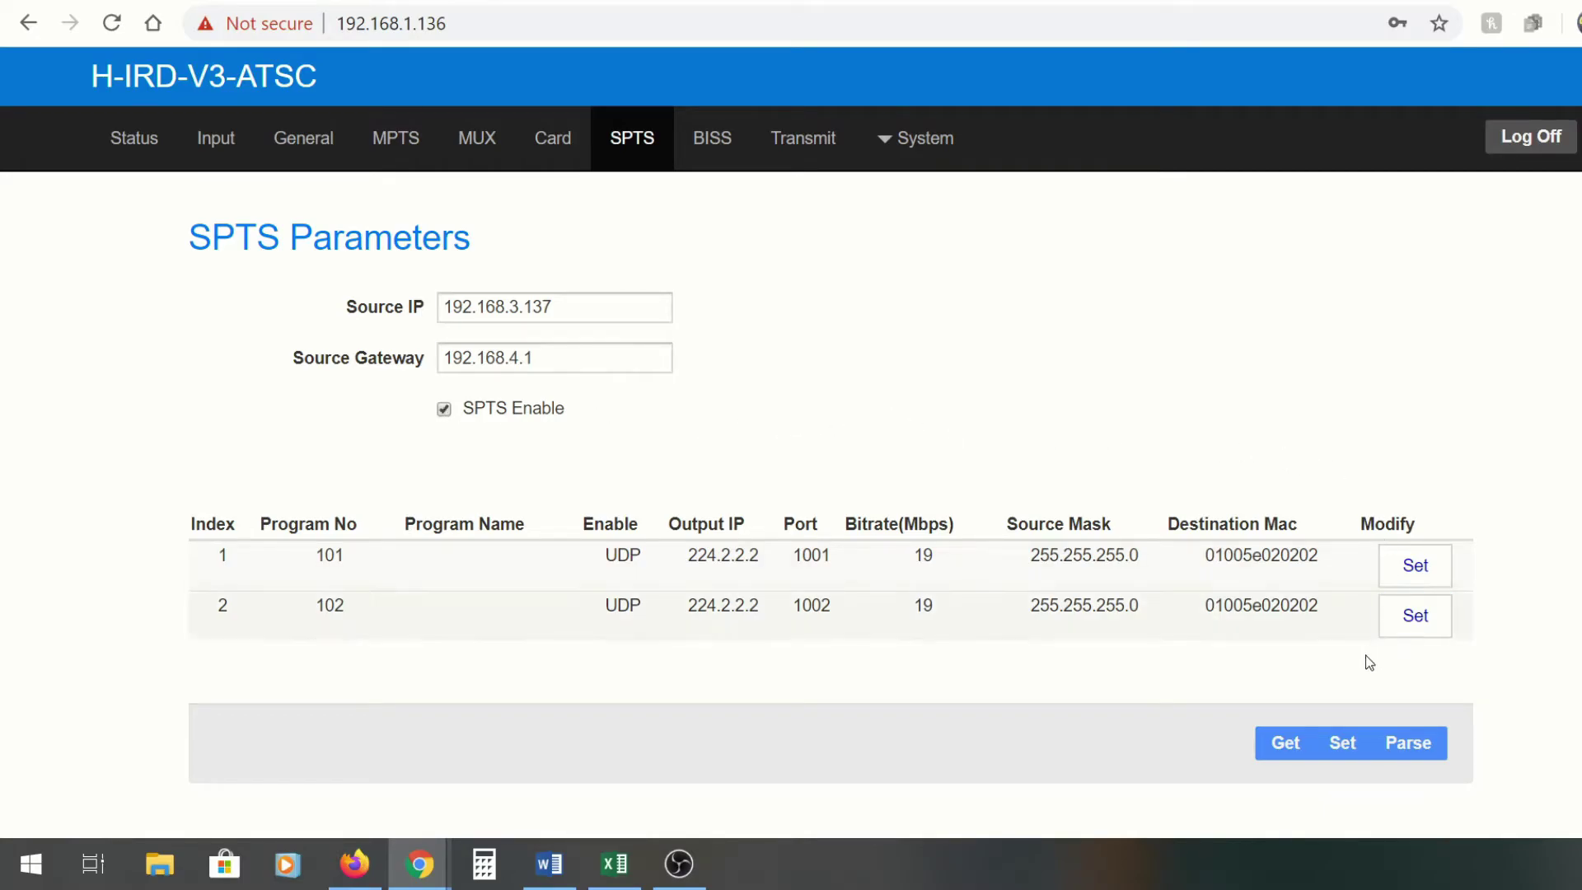
click(1339, 745)
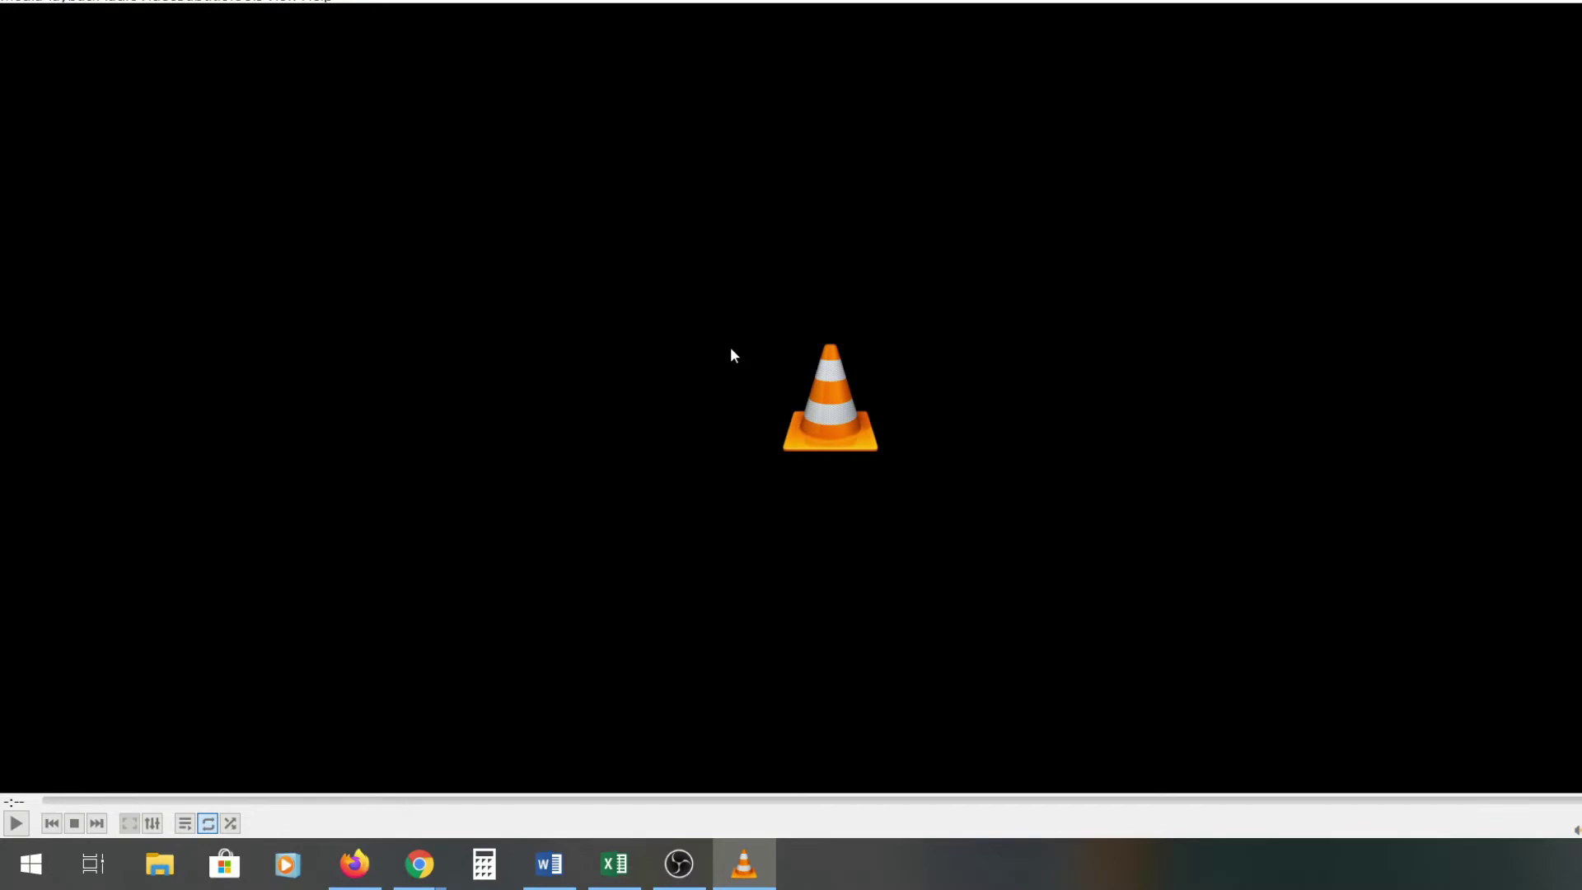
key(ctrl+n)
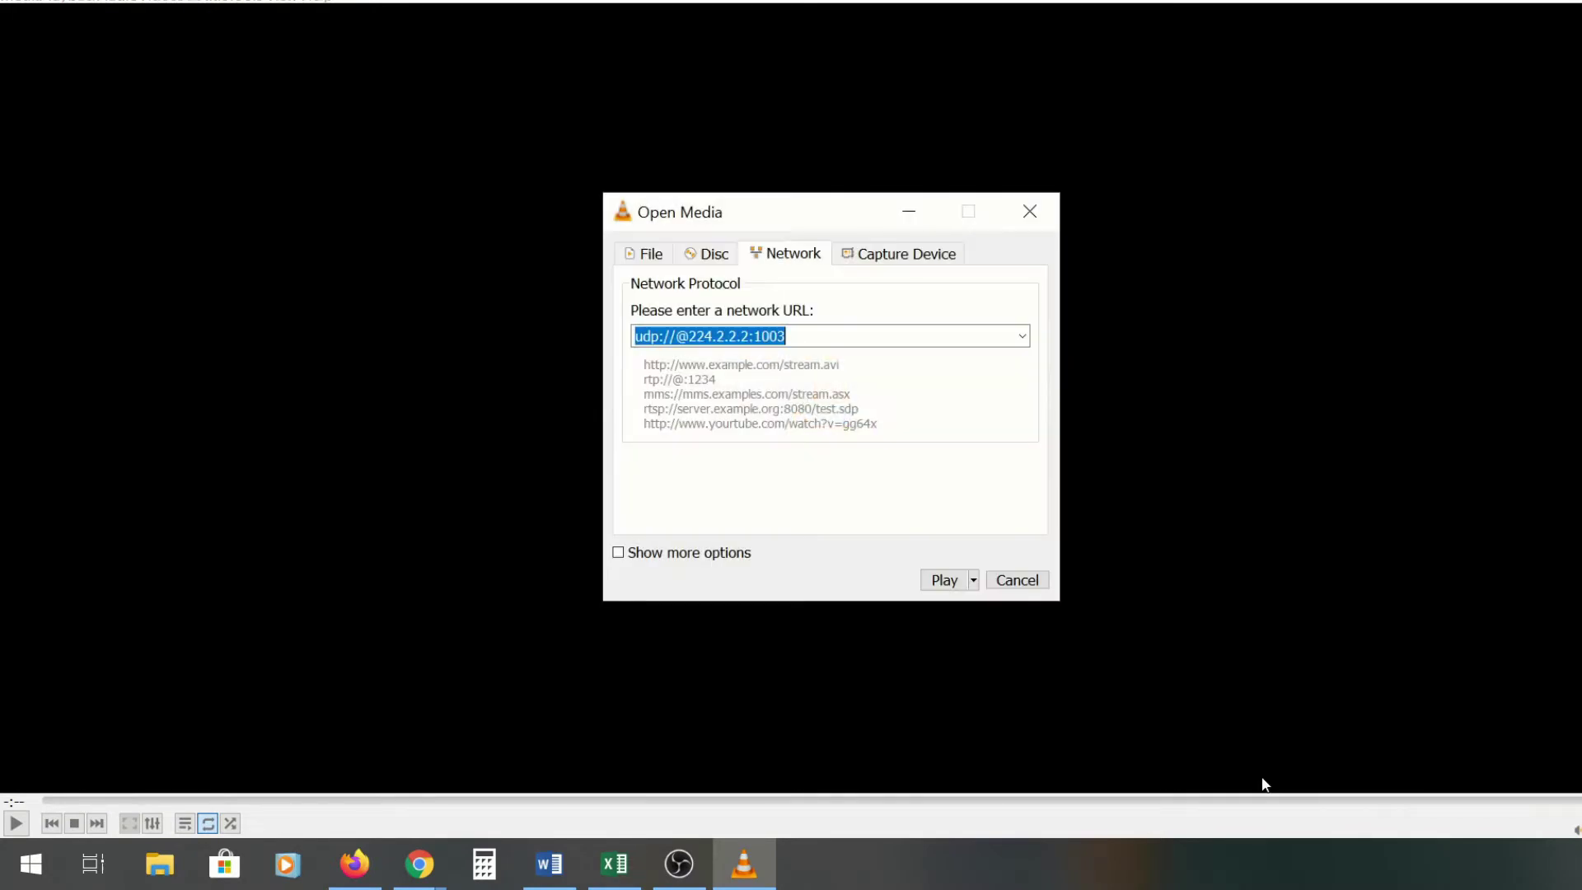
key(End)
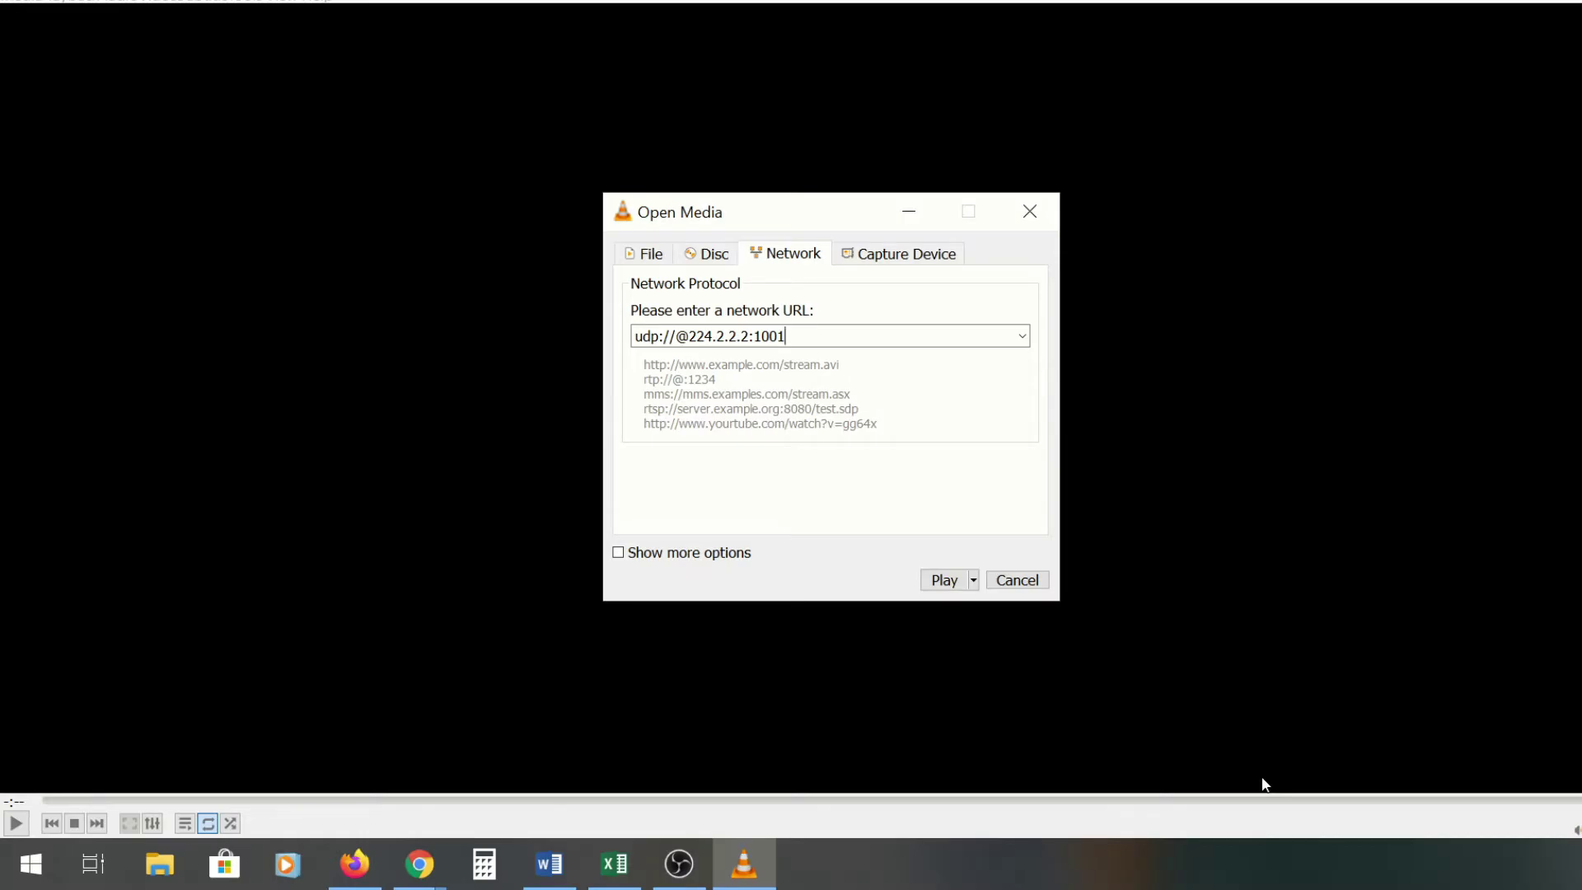
key(Return)
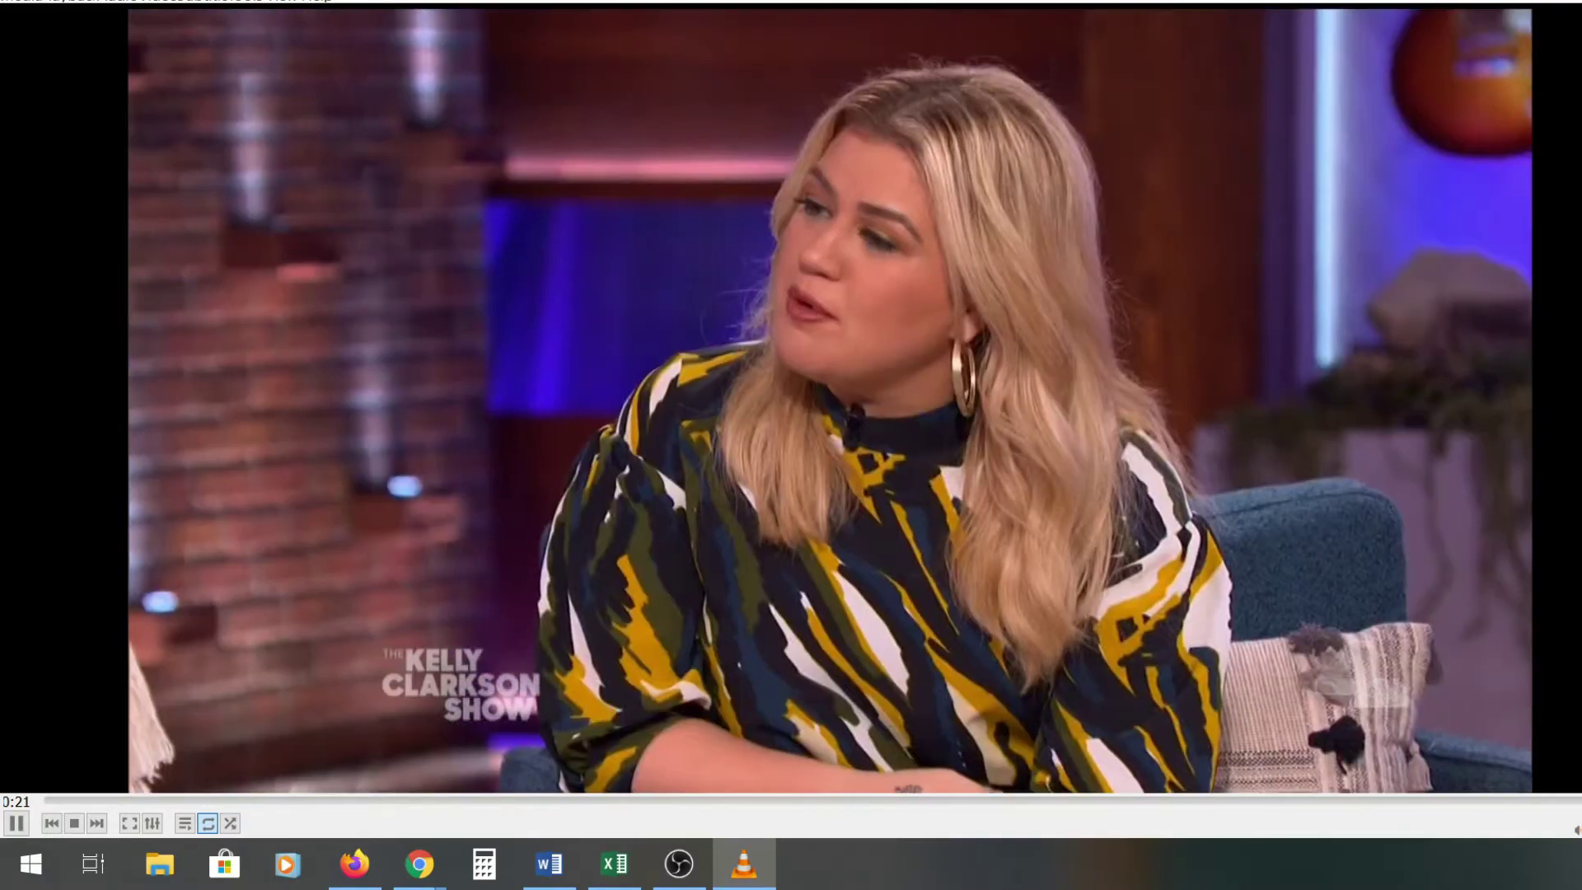
key(ctrl+n)
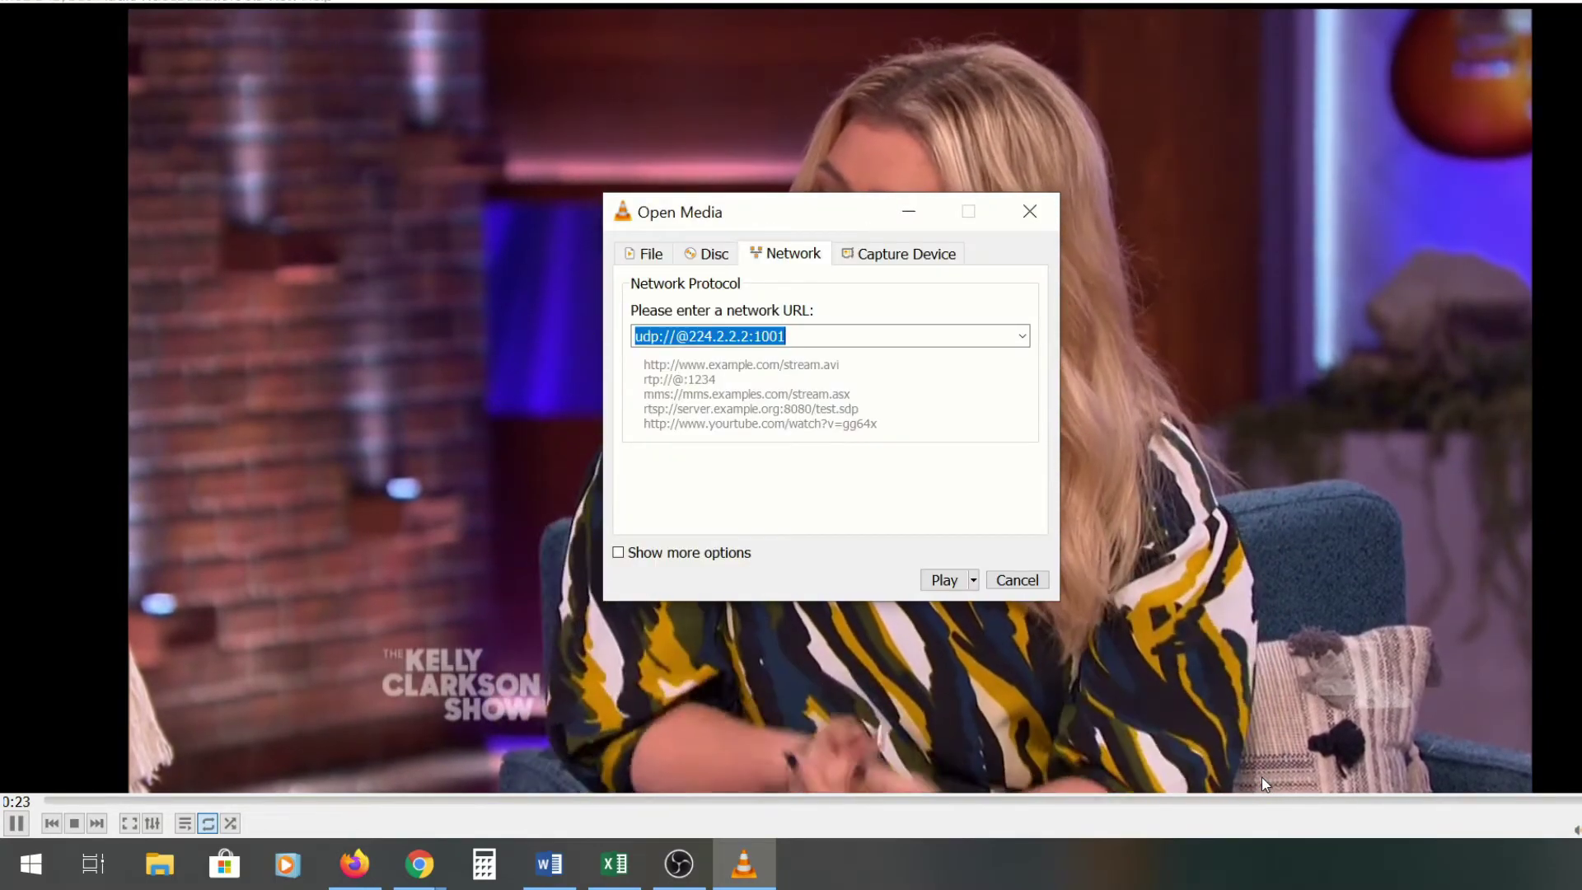
key(End)
key(BackSpace)
text(2)
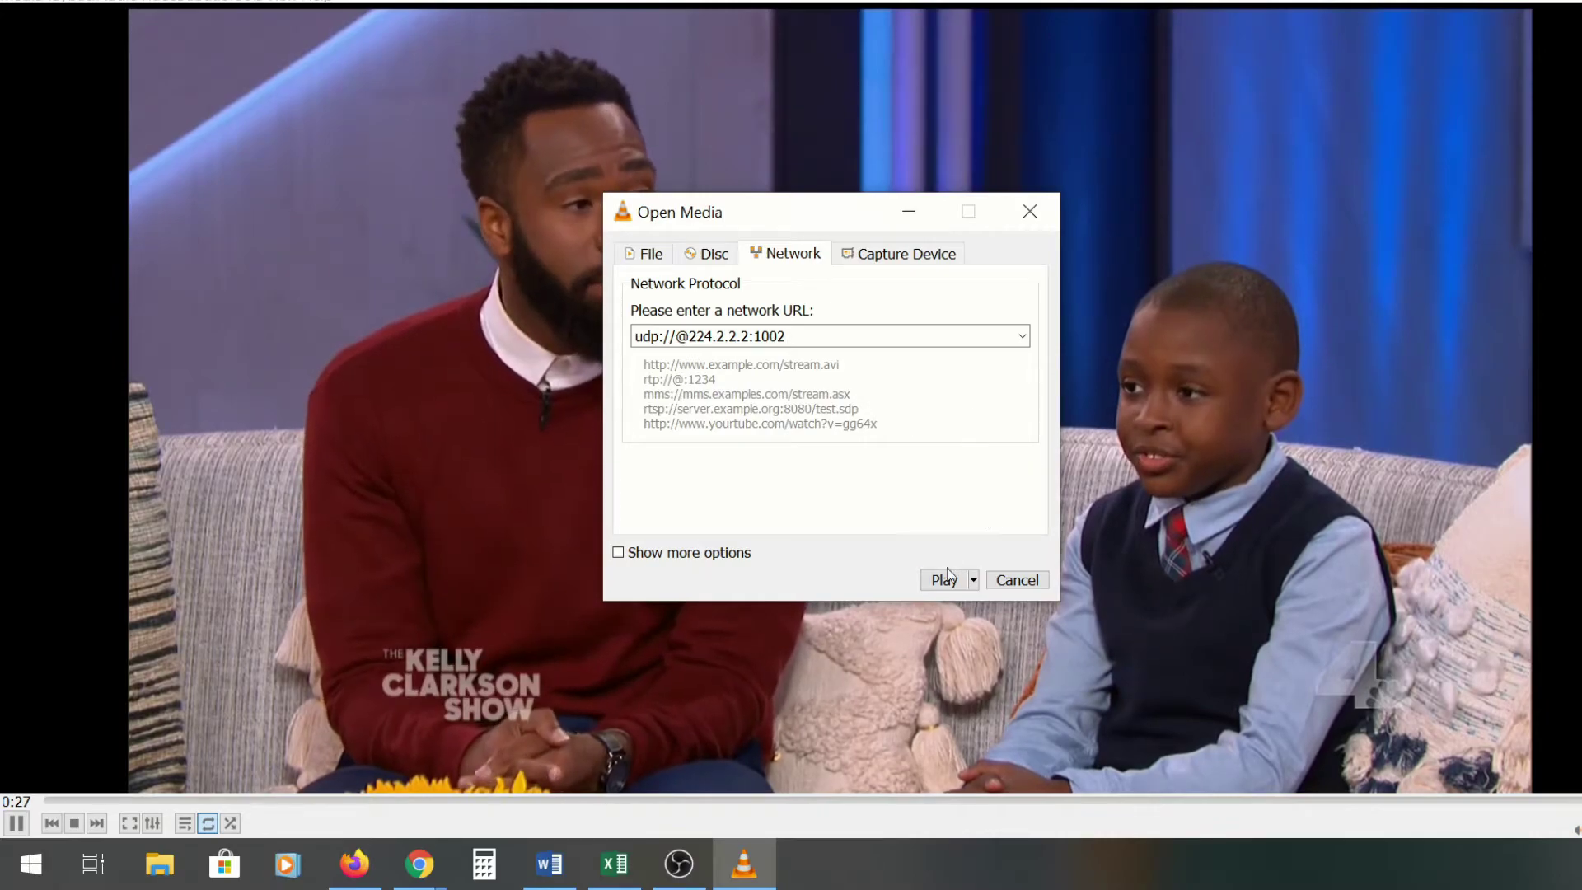
click(934, 581)
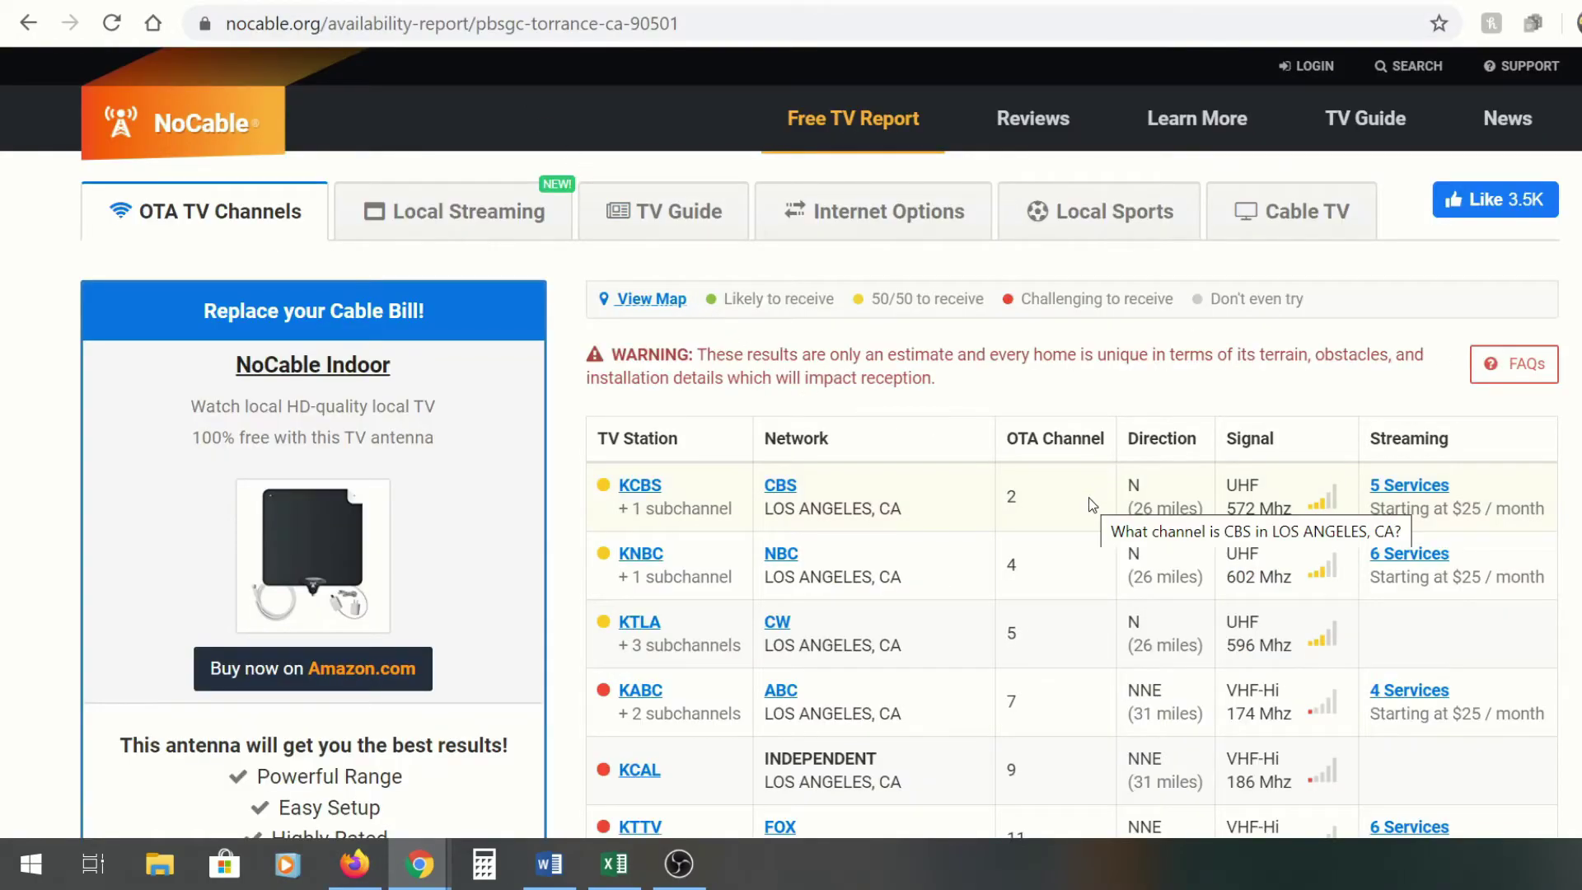
scroll(1082, 494, down, 3)
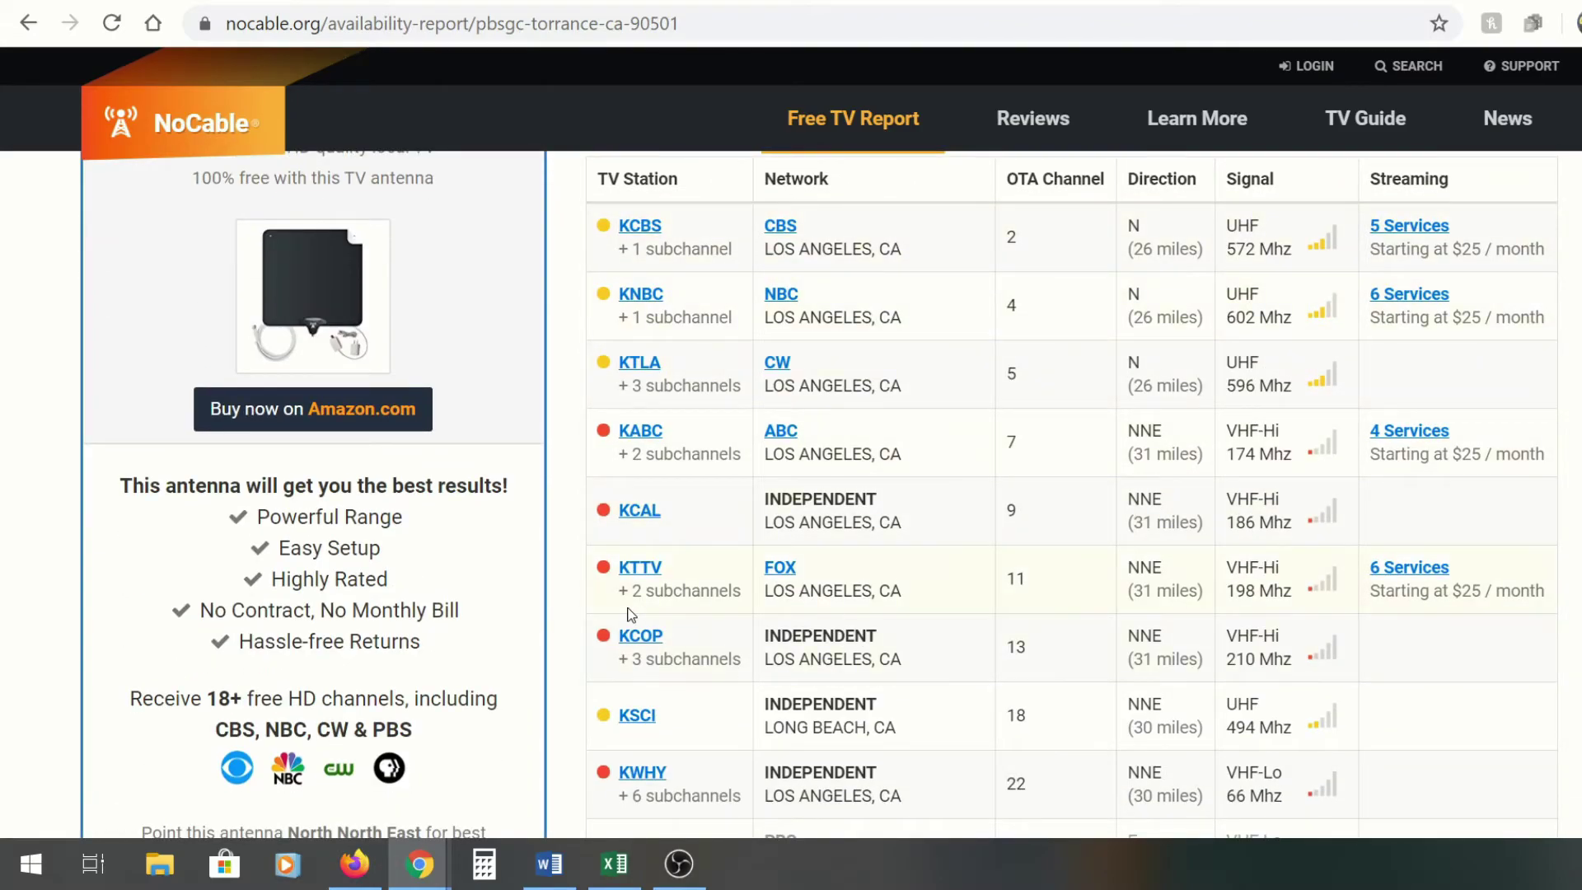
drag(643, 591, 729, 591)
click(849, 611)
scroll(886, 610, up, 3)
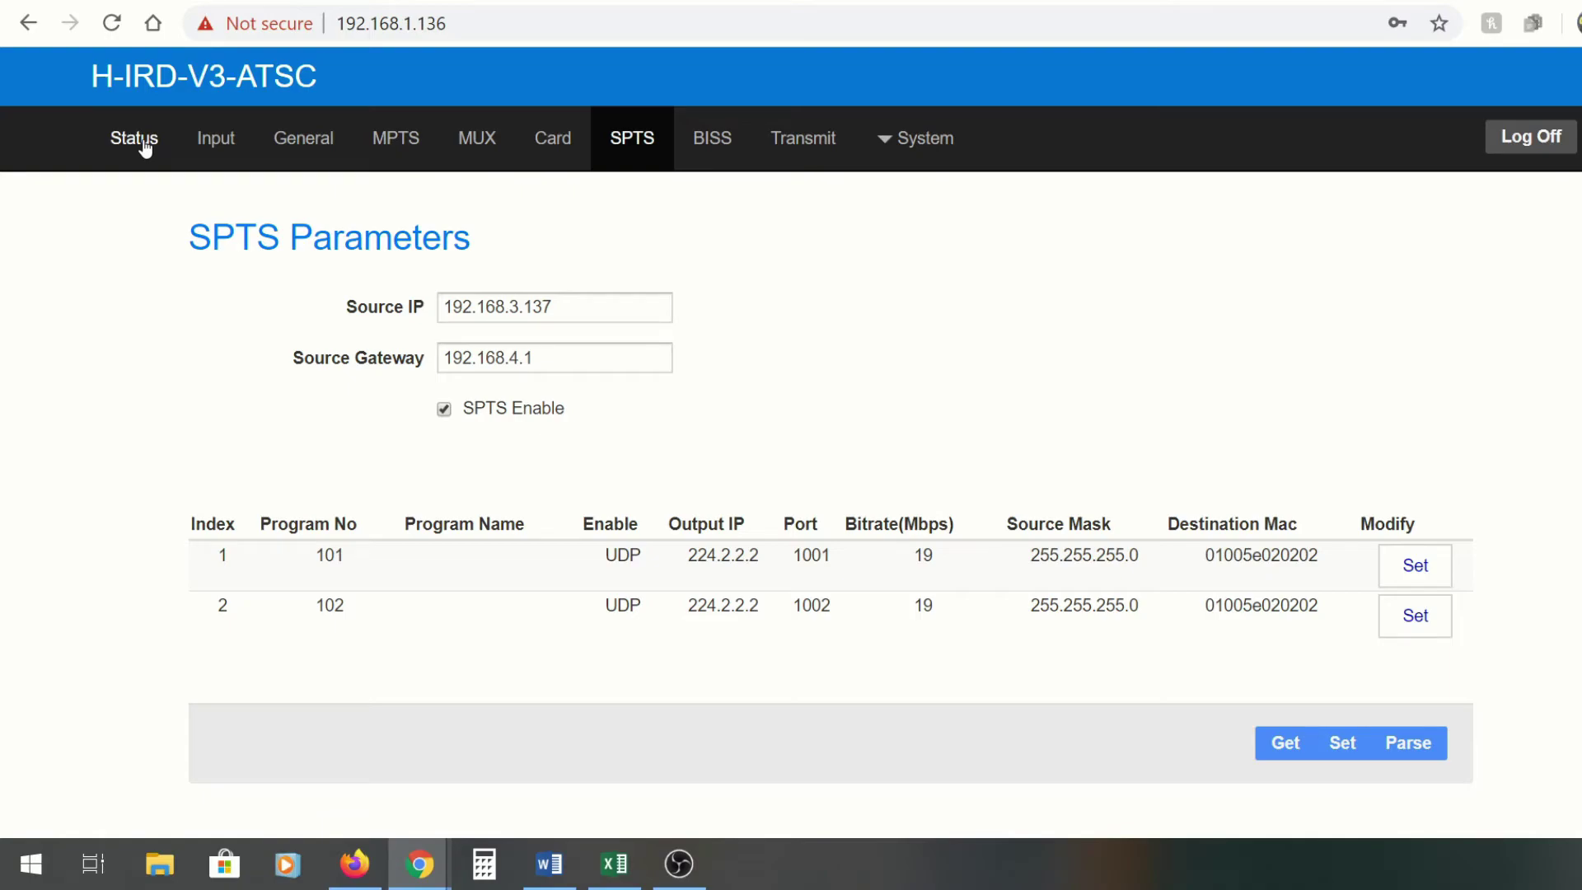
- Review the SPTS program rows, MPTS page and General settings, keeping MUX output mode
drag(600, 550, 1130, 608)
click(773, 410)
click(402, 147)
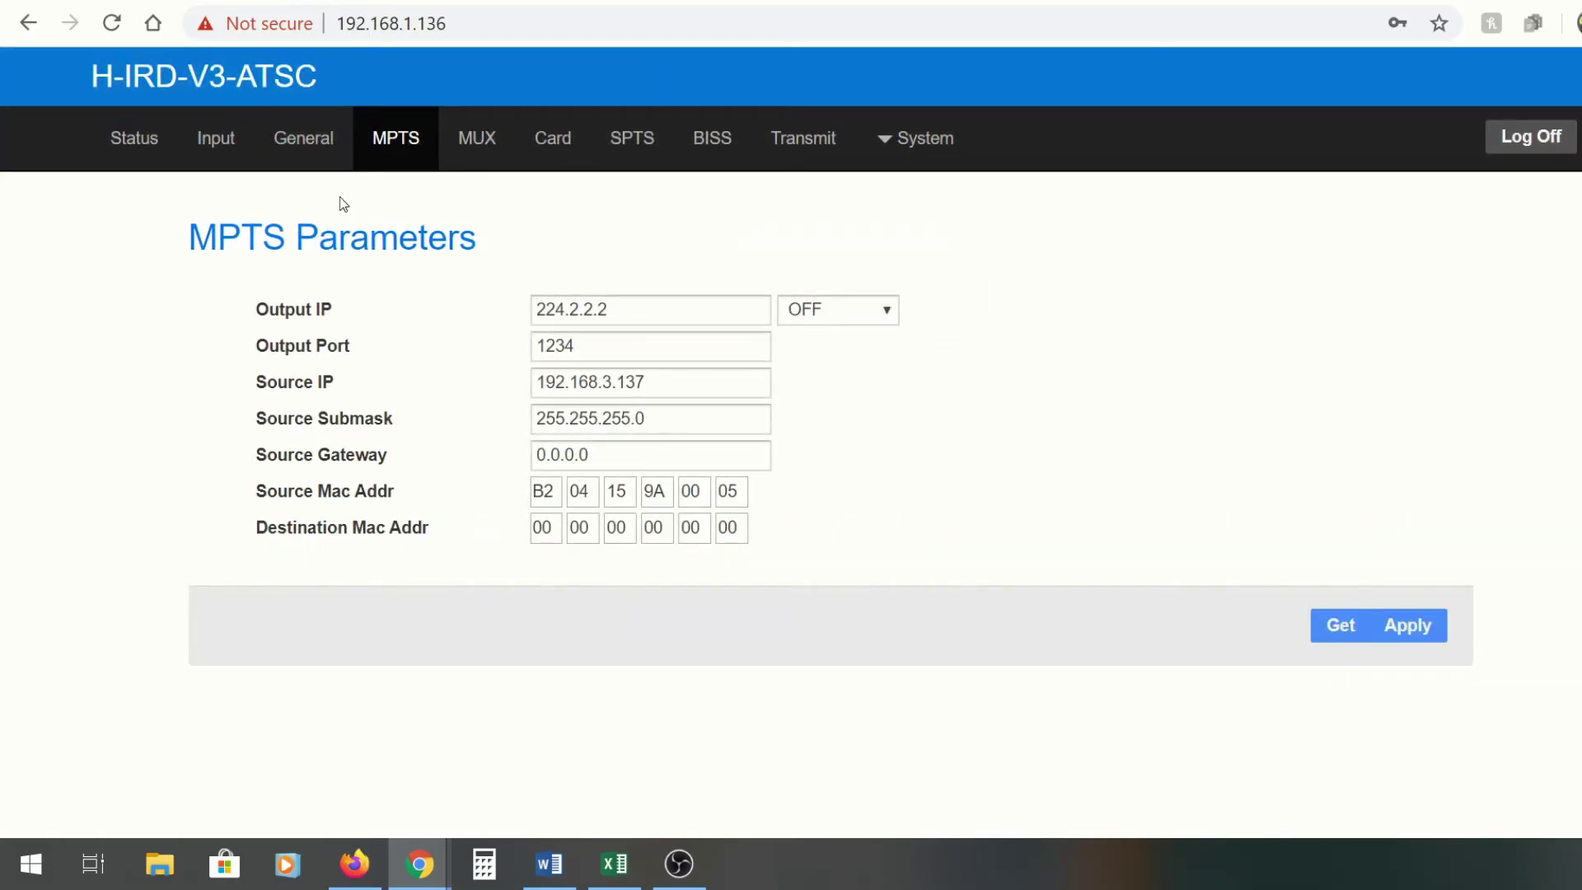
click(295, 148)
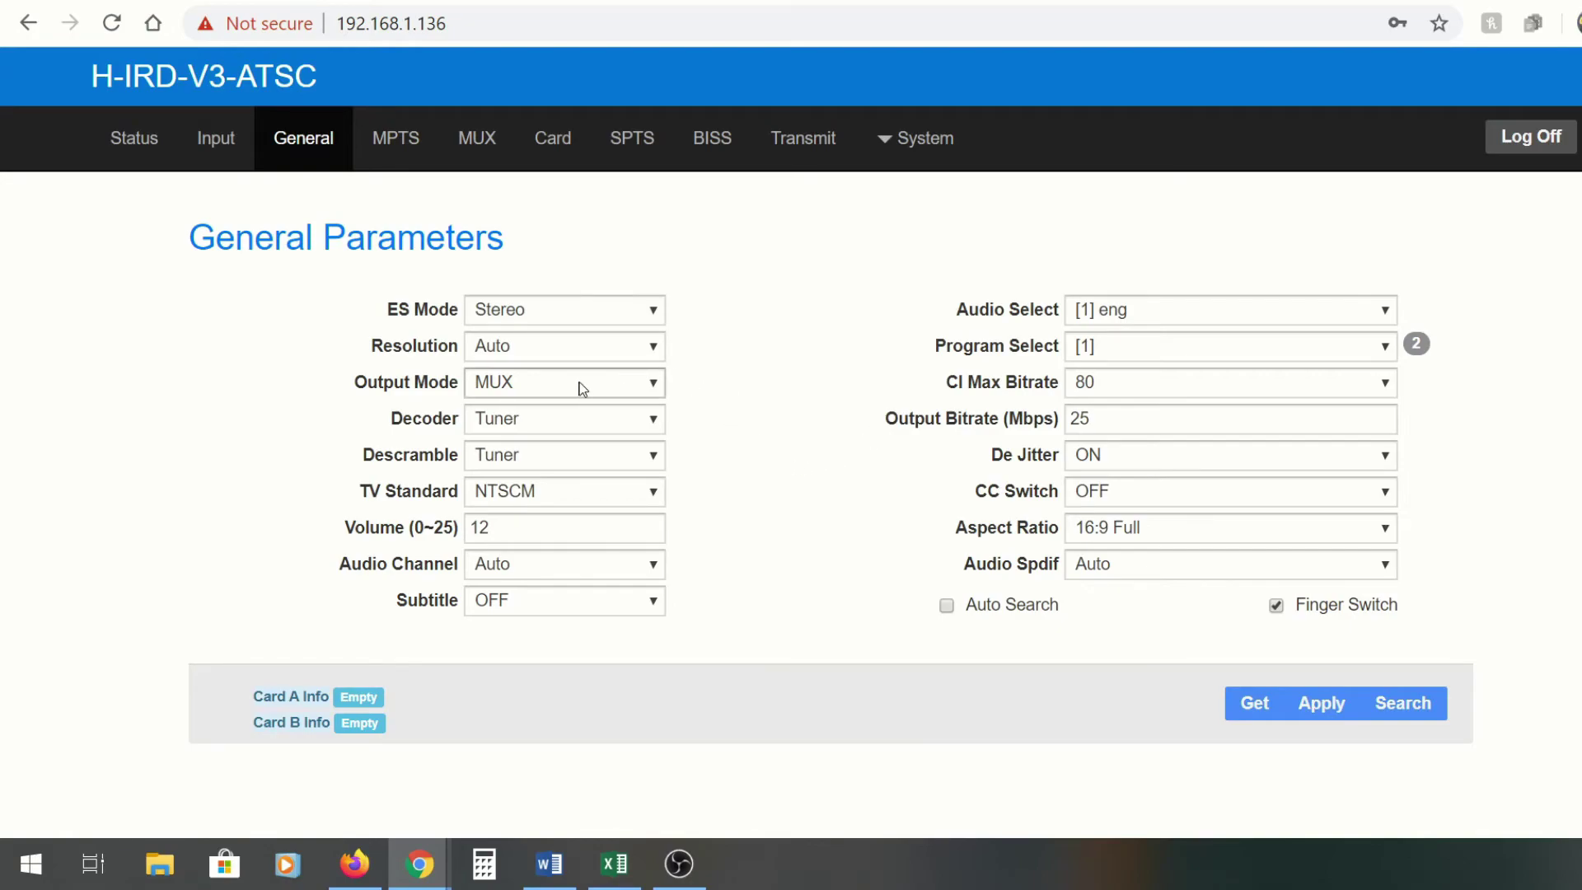
click(568, 425)
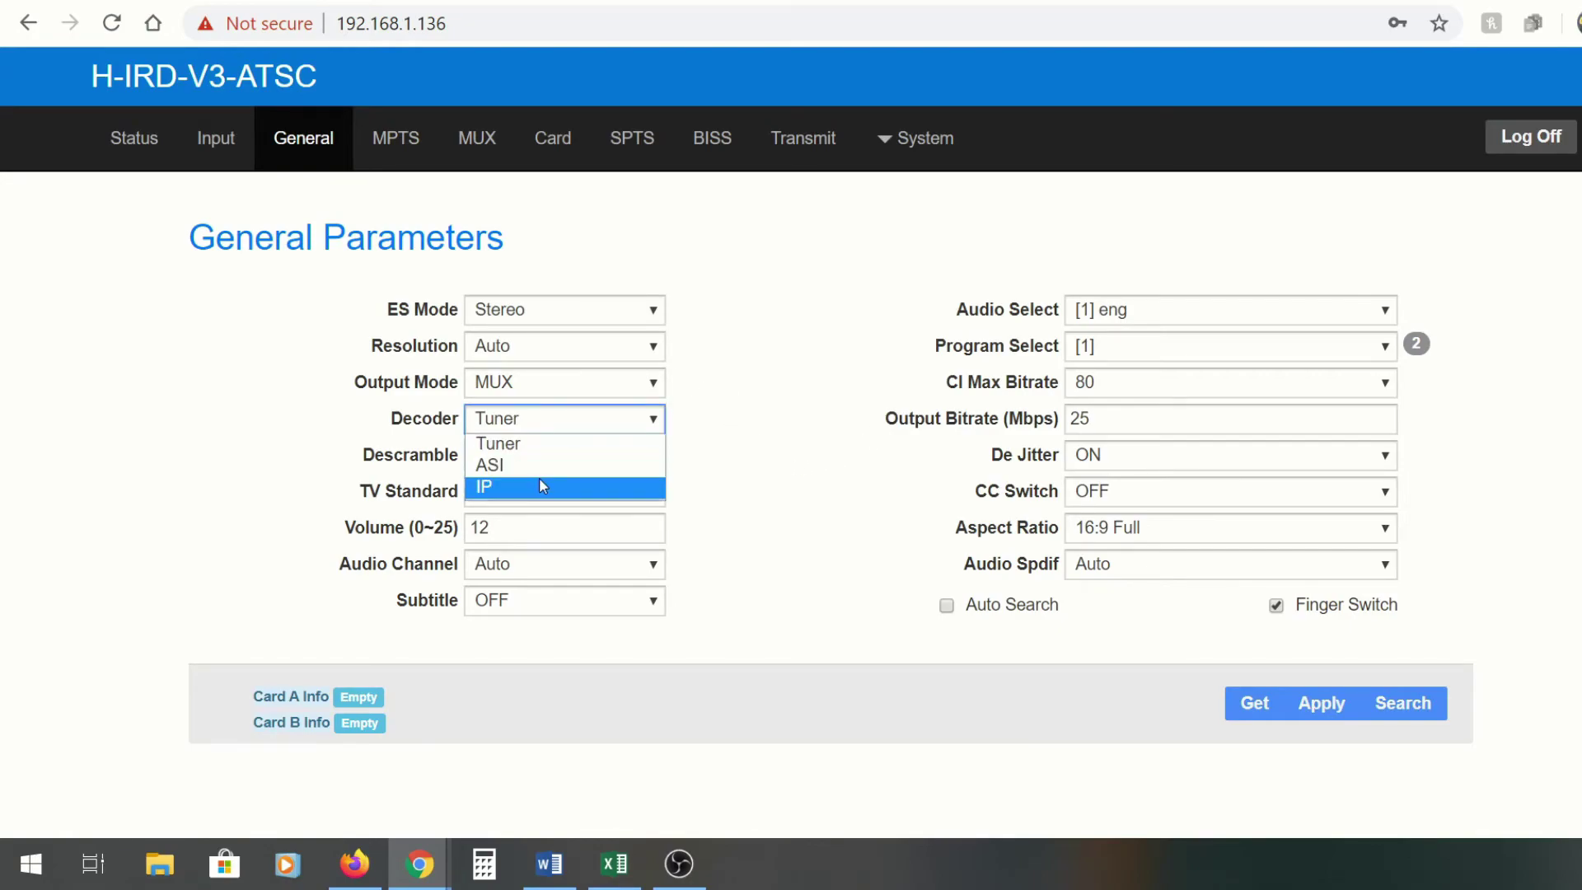
click(601, 385)
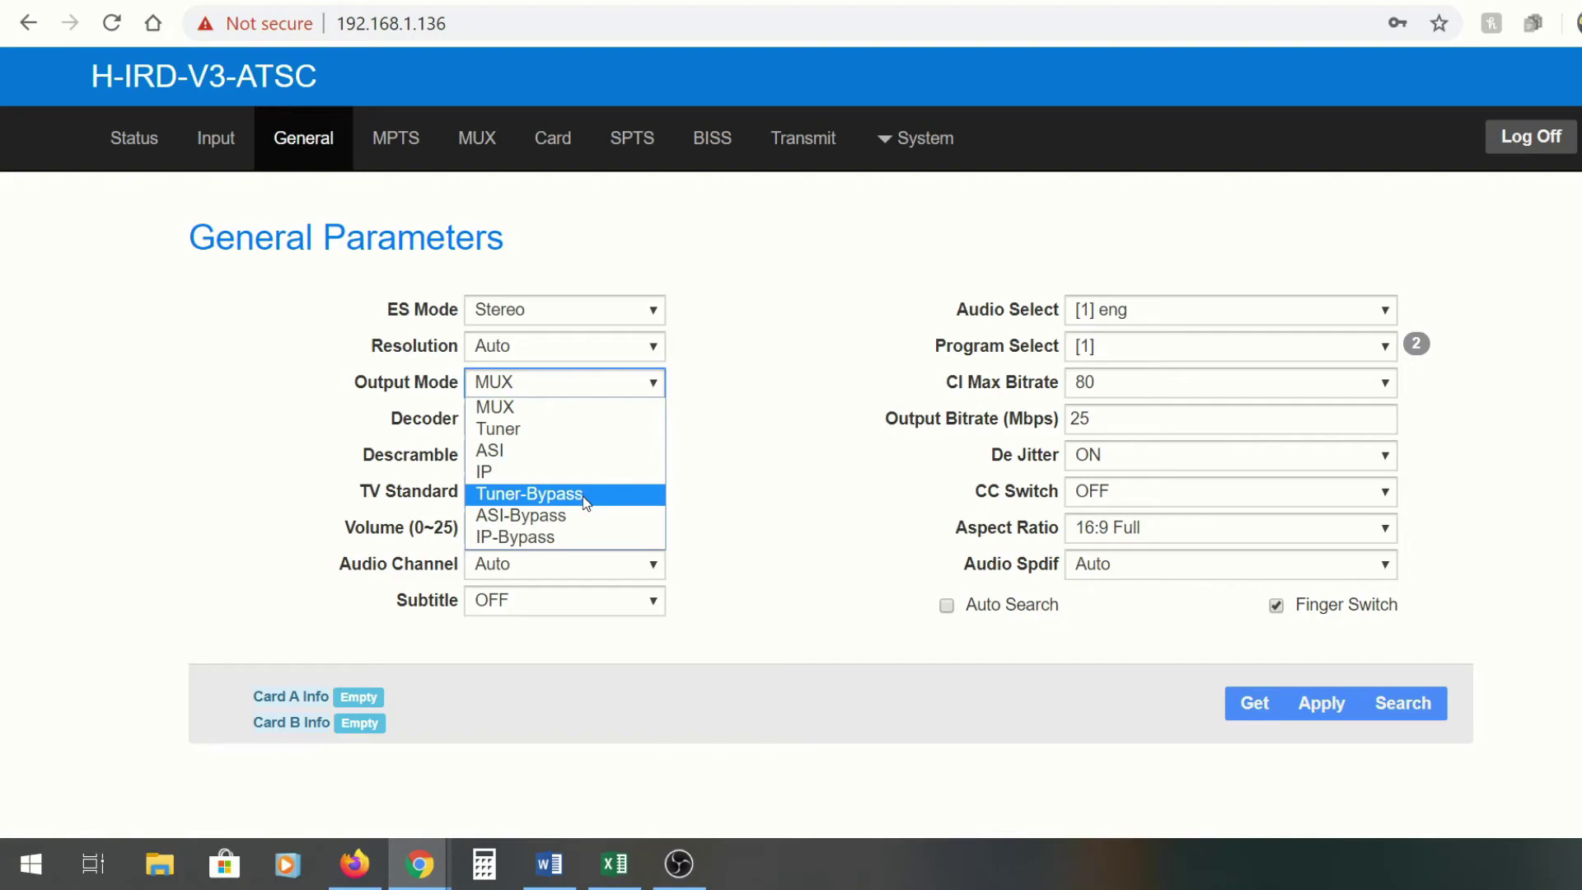
click(738, 515)
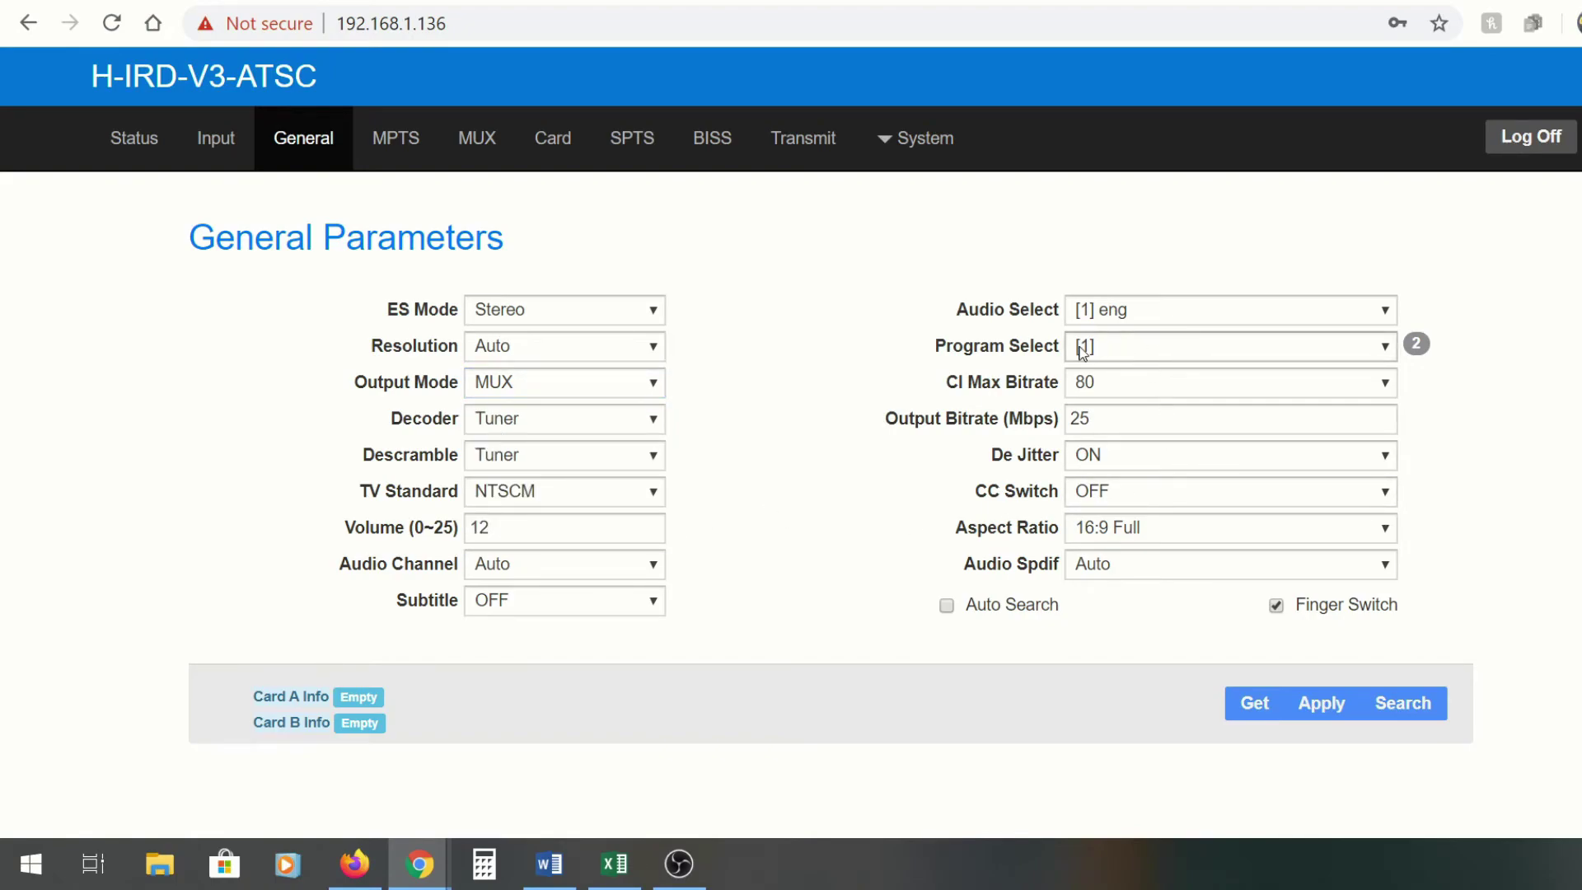
- Check the Input and Status pages showing 19.157 Mbps output, then go to thorbroadcast.com
click(212, 140)
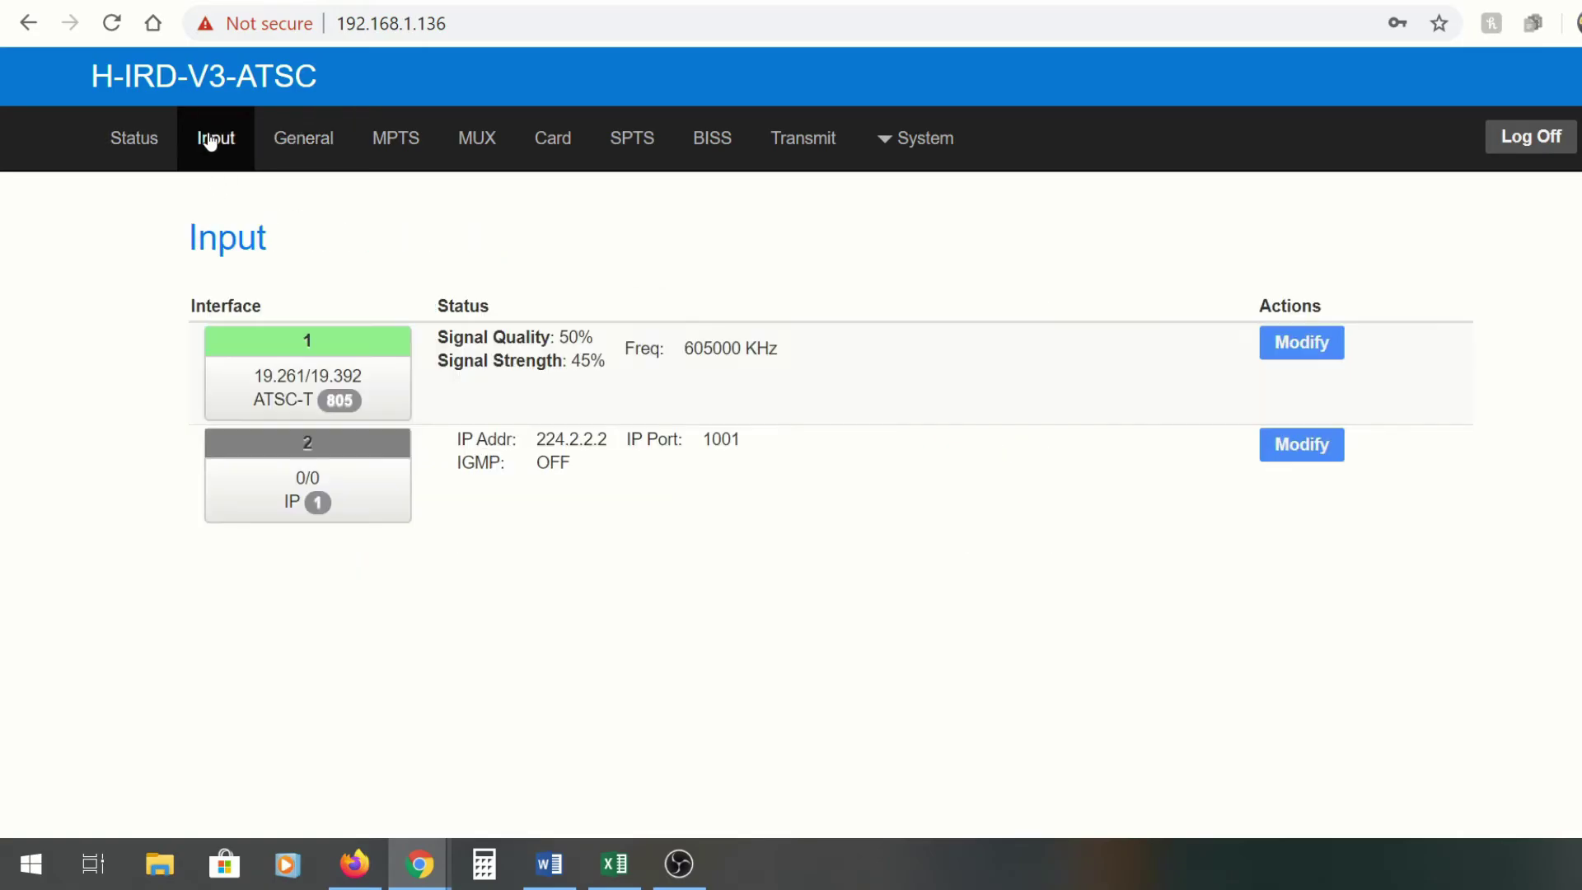
click(129, 139)
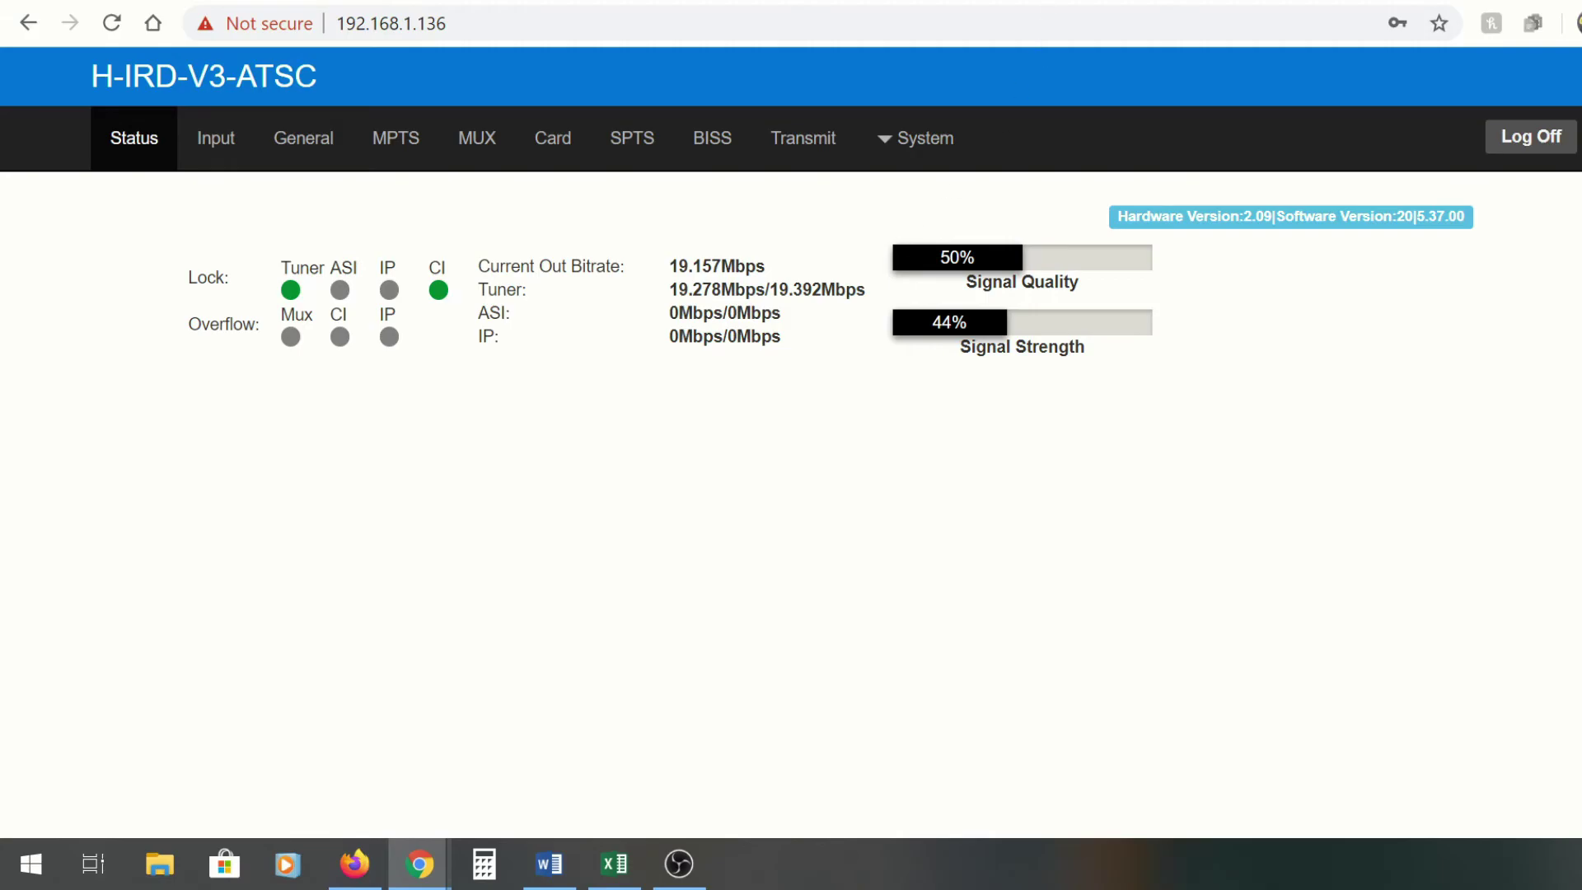
click(1022, 0)
scroll(397, 522, down, 6)
scroll(397, 522, down, 4)
- Browse RF Decoders to the H-IRD-V3-ATSC page, view its rear-panel photo, then return to the Thor homepage
click(427, 367)
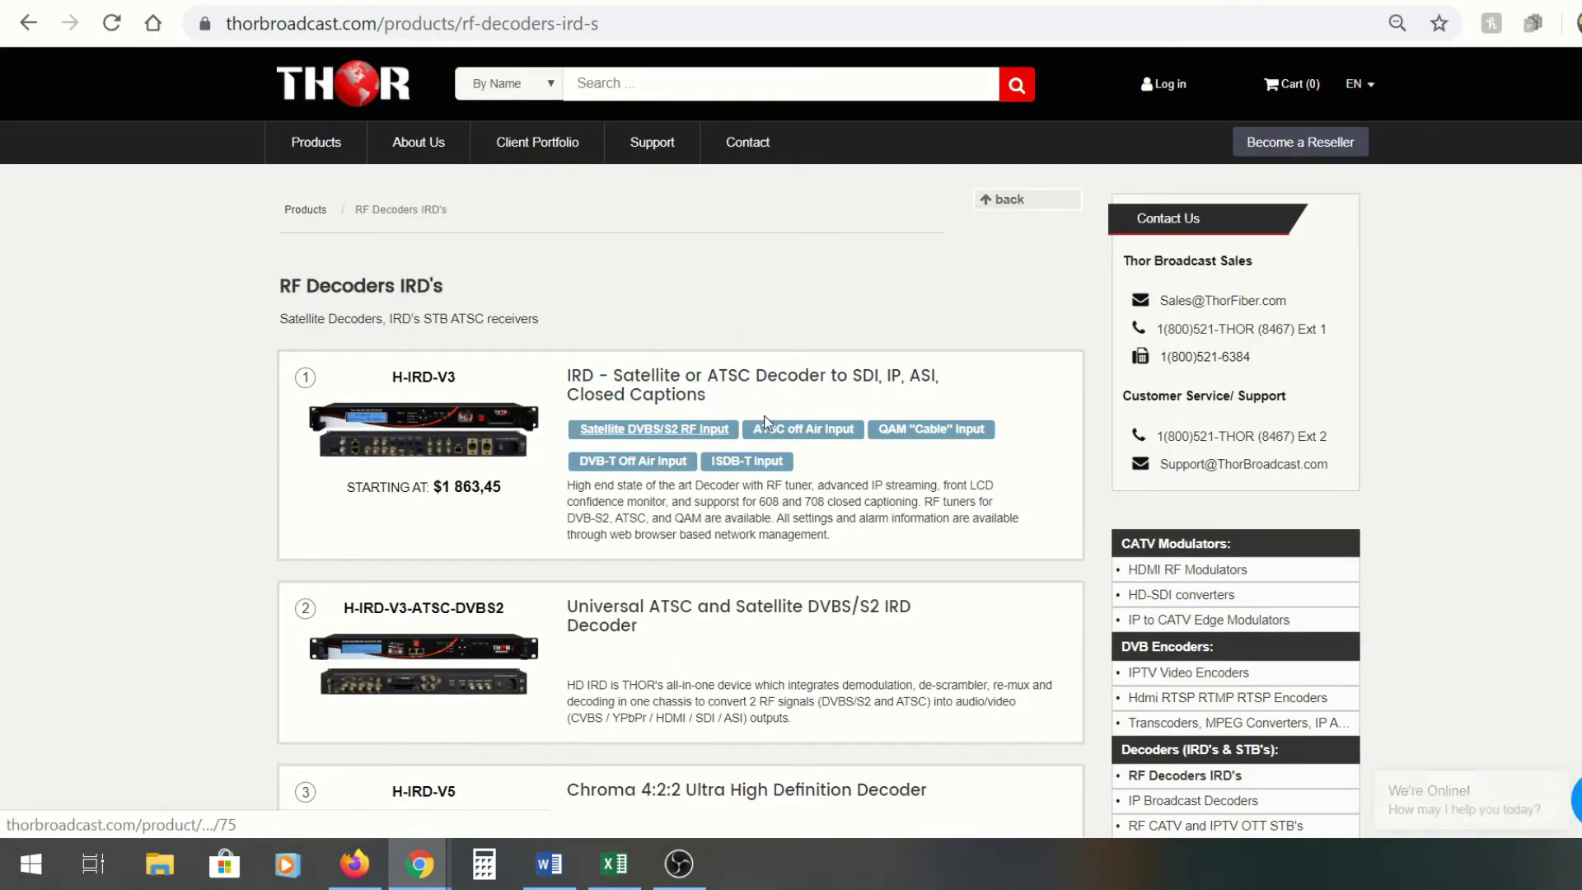
click(802, 435)
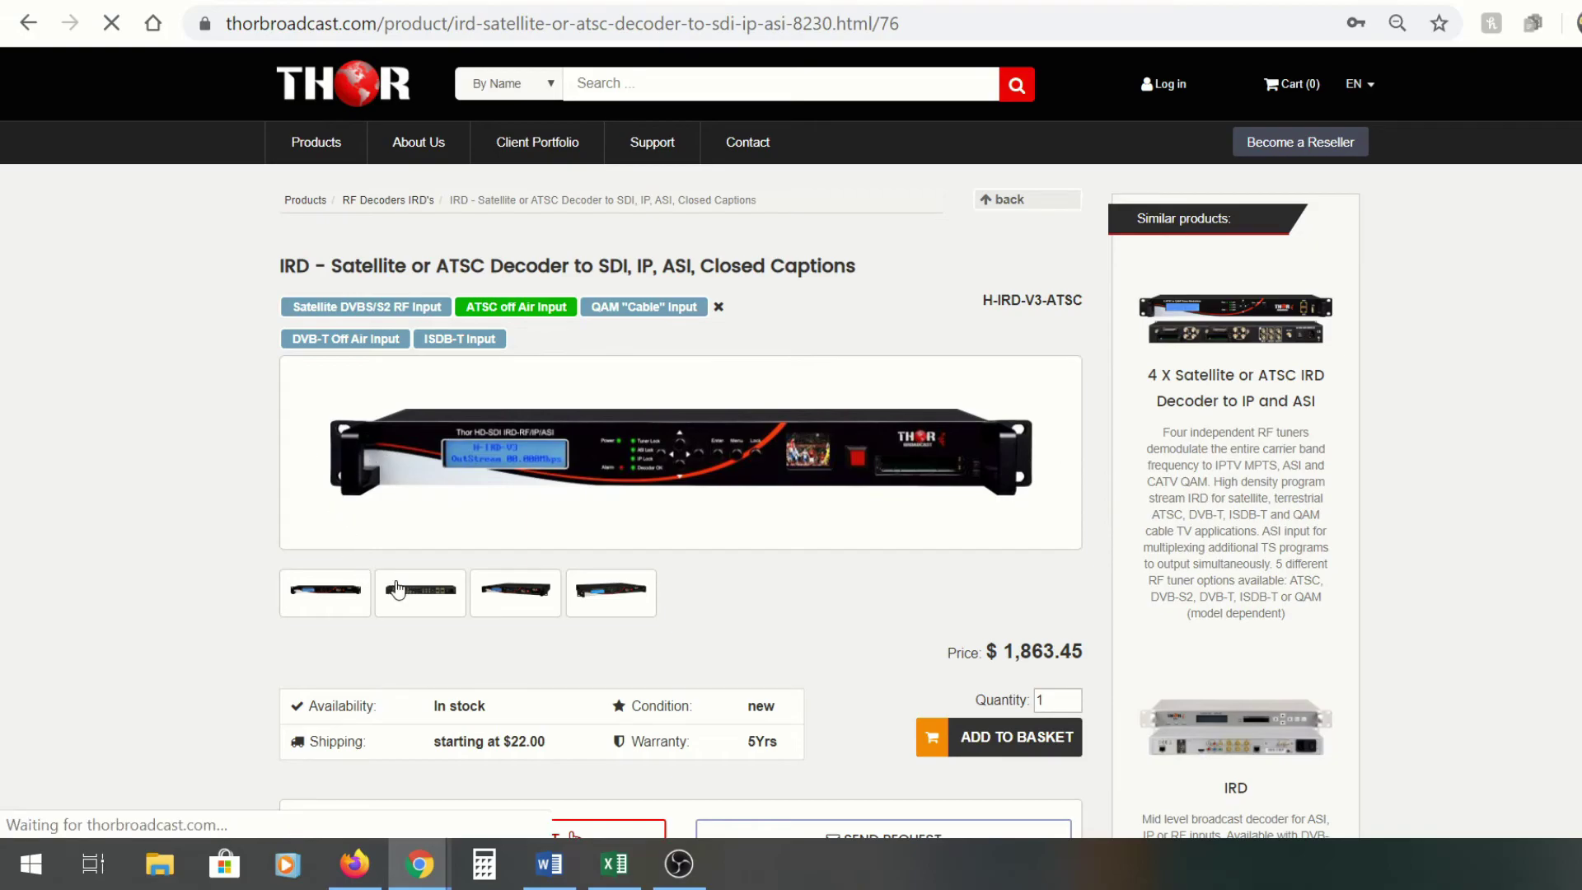
click(421, 592)
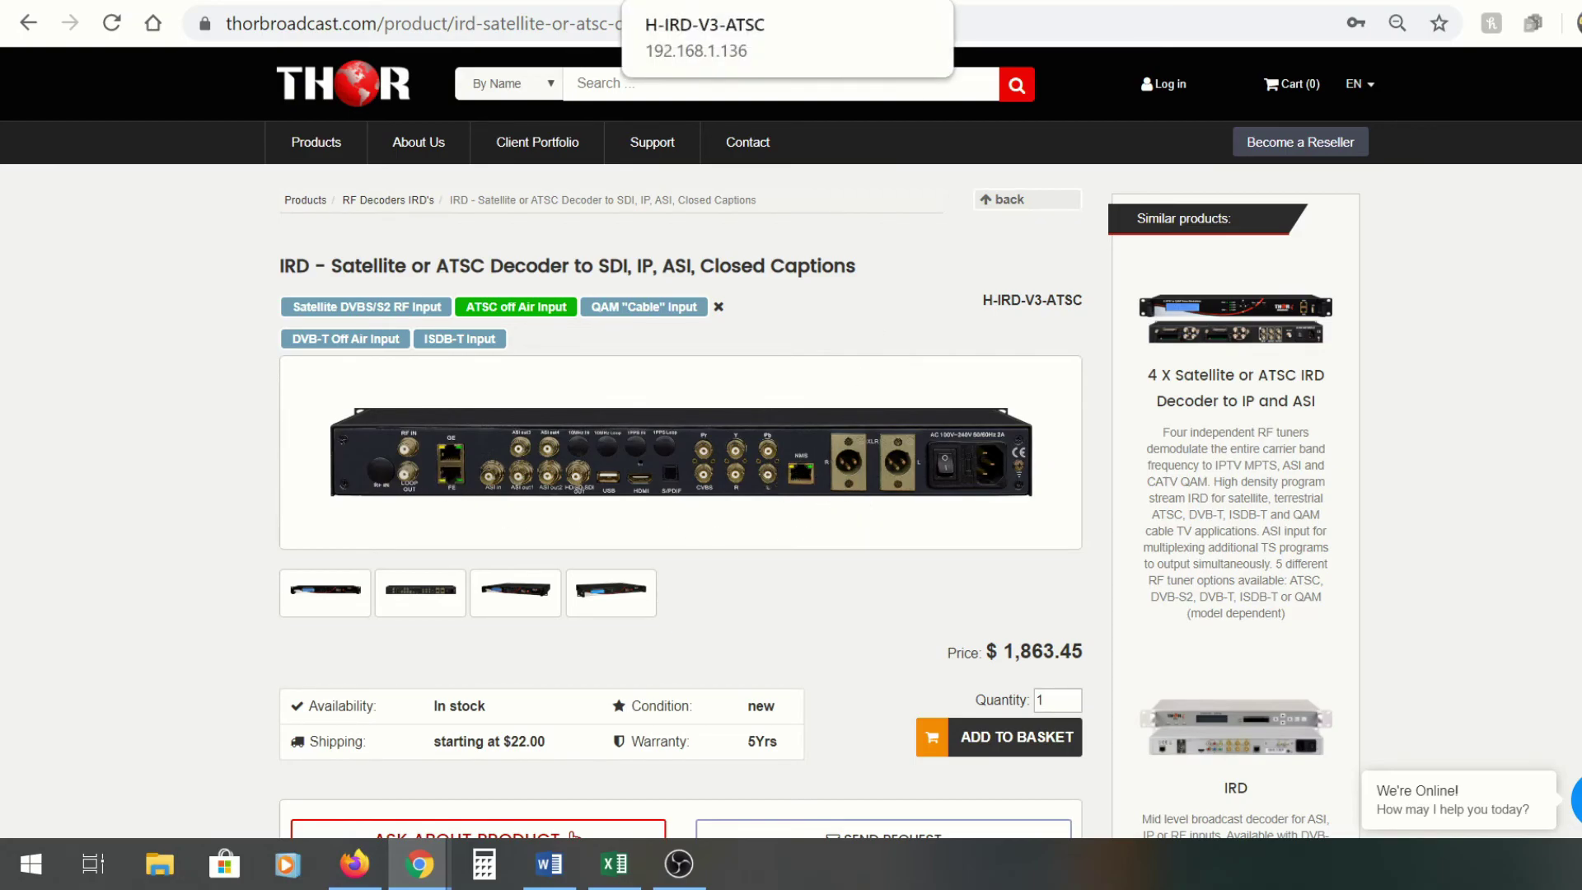
click(734, 2)
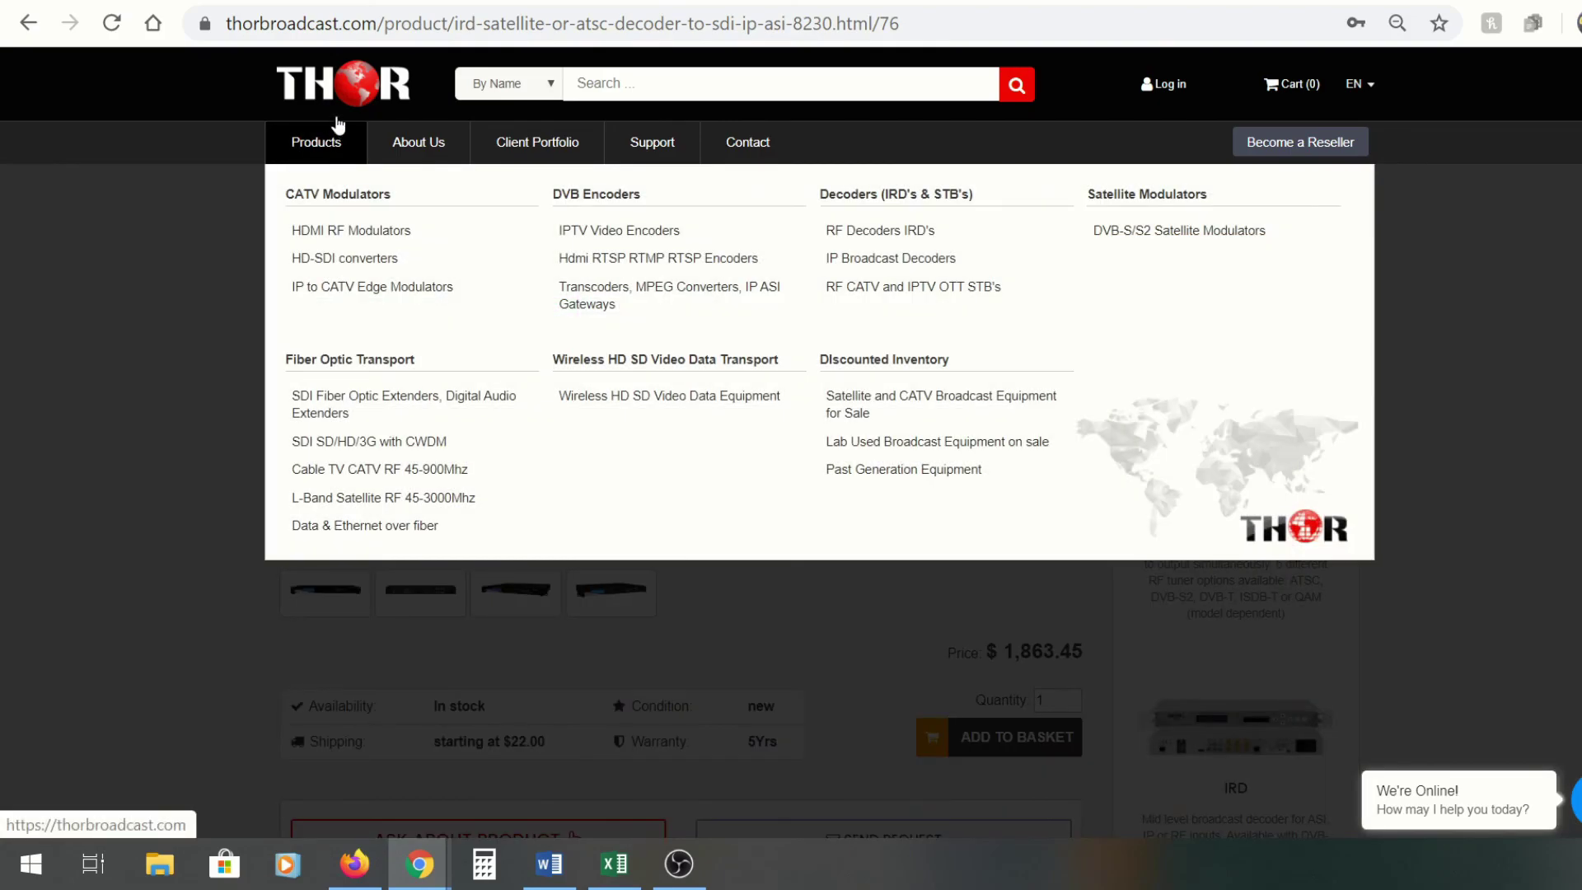
click(301, 152)
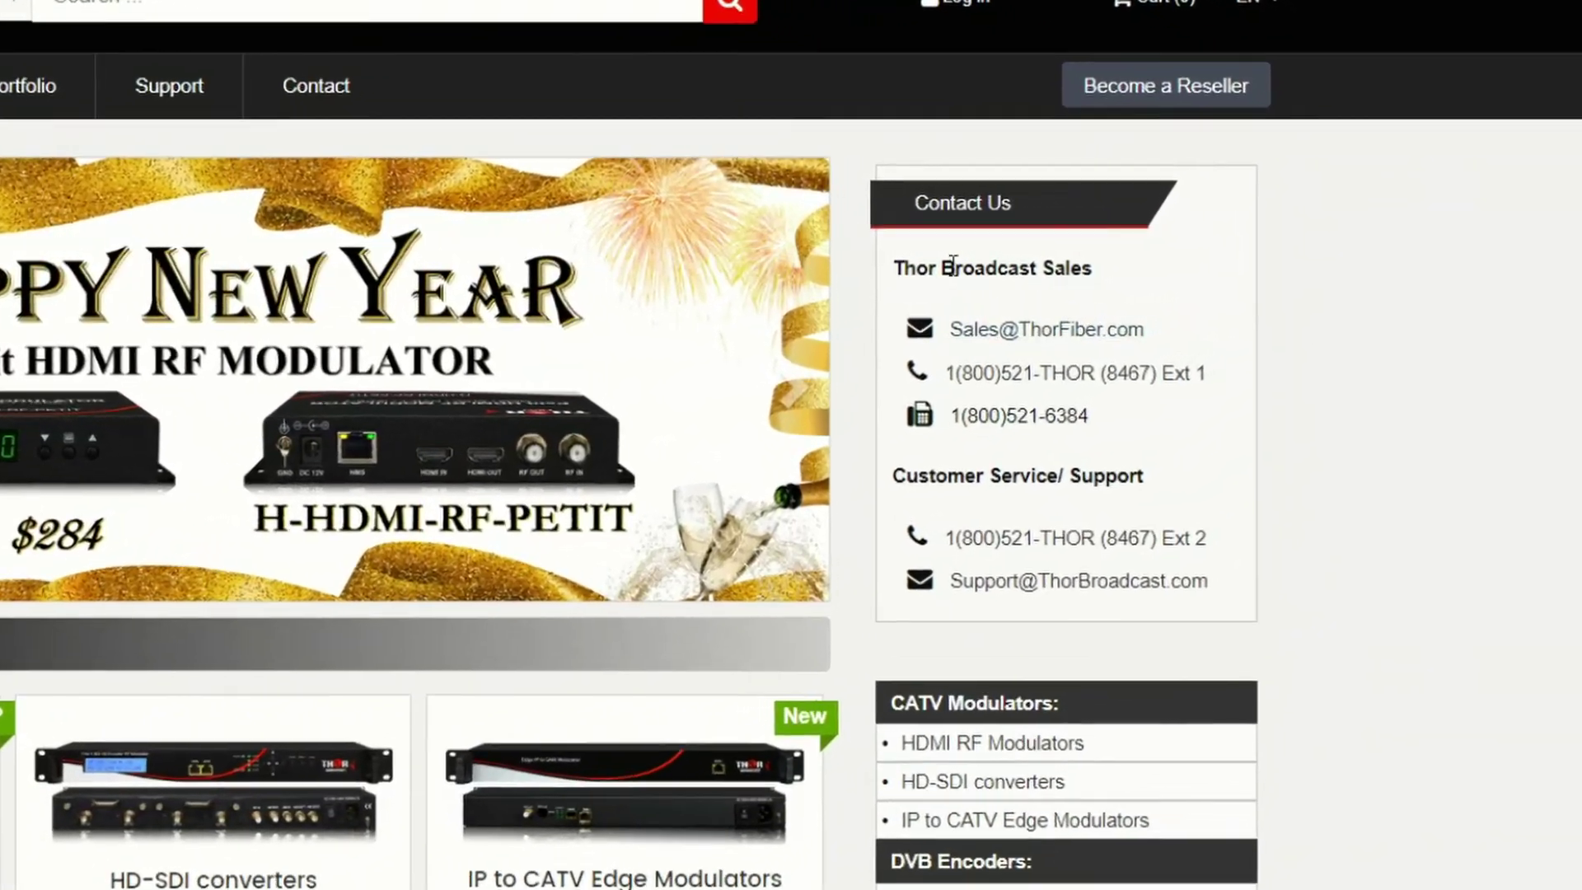